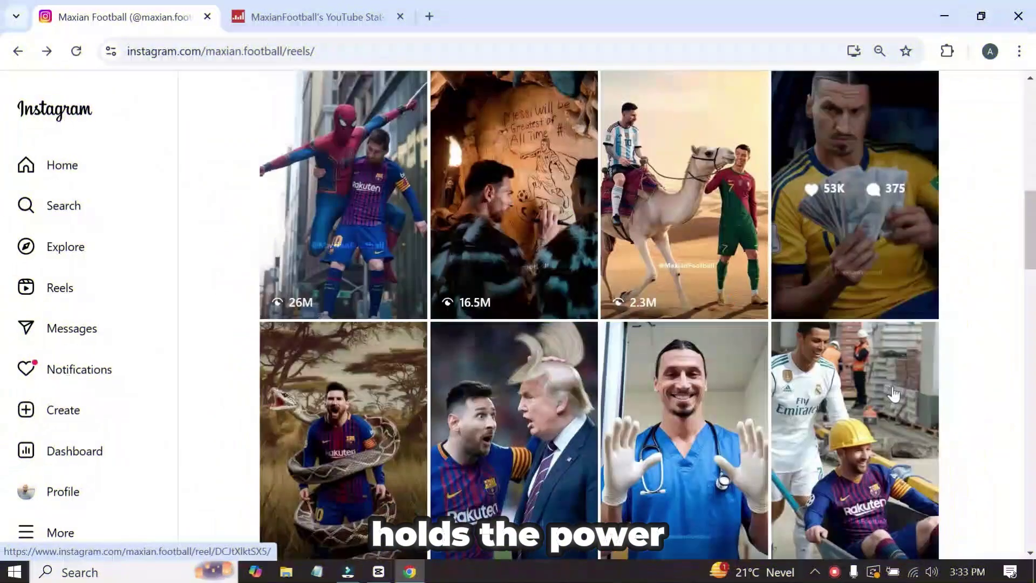
- Browse the Reels grid, open the Hulk reel and highlight its '10 hours ago' posting time
{"action": "scroll", "coordinate": [796, 423], "scroll_direction": "down", "scroll_amount": 10}
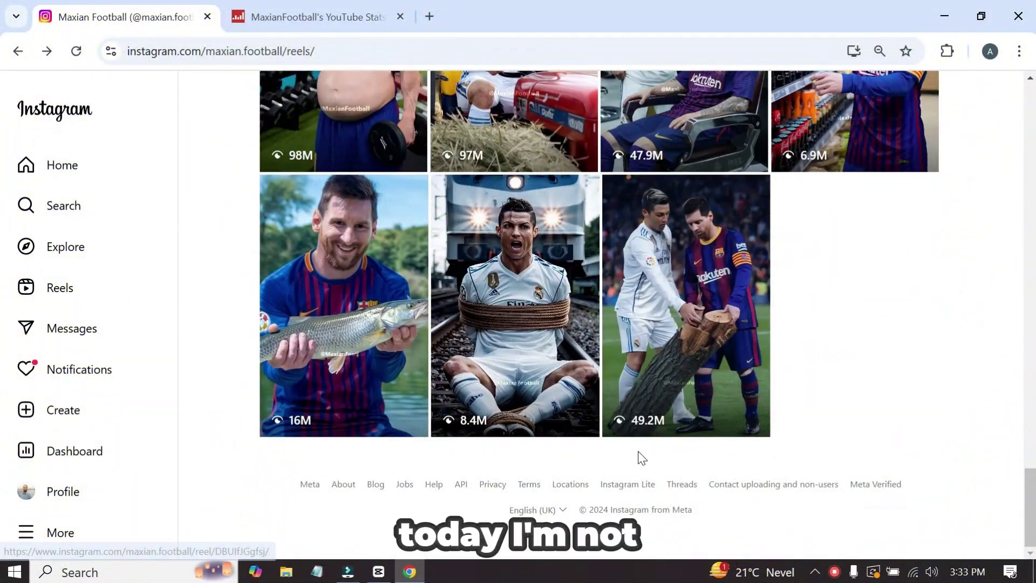
{"action": "scroll", "coordinate": [983, 311], "scroll_direction": "up", "scroll_amount": 4}
{"action": "scroll", "coordinate": [982, 312], "scroll_direction": "up", "scroll_amount": 3}
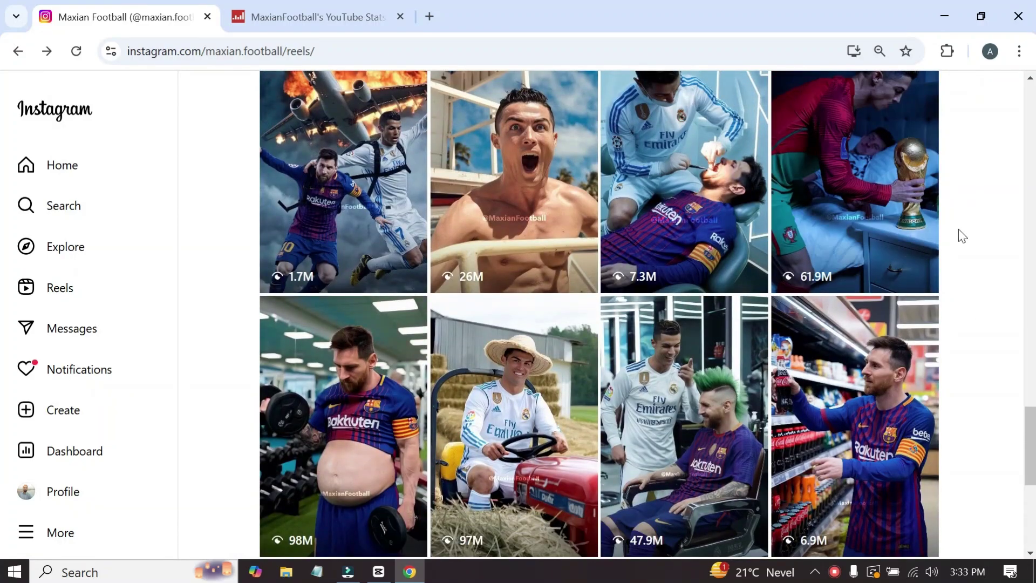
{"action": "scroll", "coordinate": [960, 234], "scroll_direction": "up", "scroll_amount": 10}
{"action": "scroll", "coordinate": [959, 231], "scroll_direction": "up", "scroll_amount": 15}
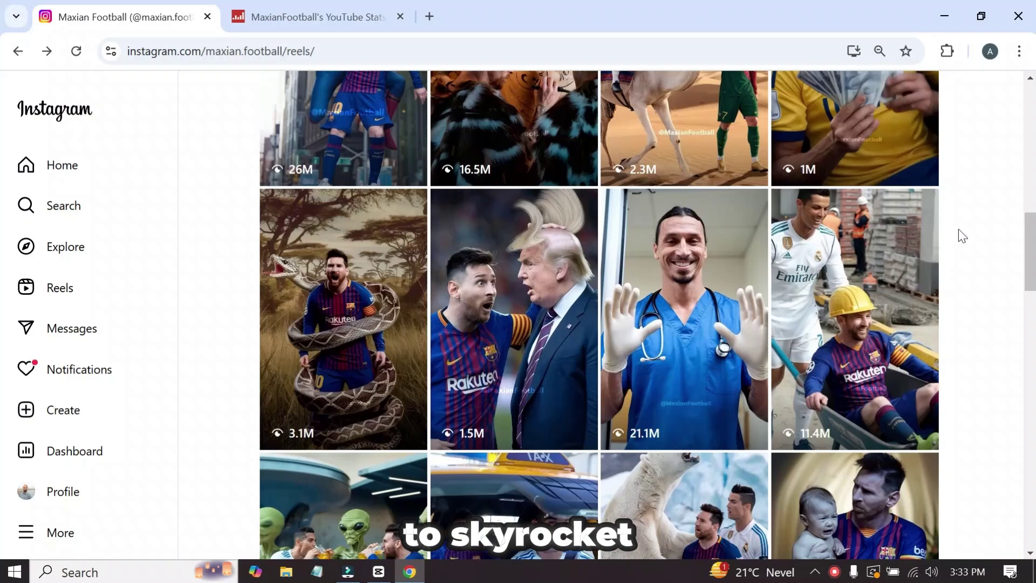
{"action": "scroll", "coordinate": [958, 229], "scroll_direction": "down", "scroll_amount": 3}
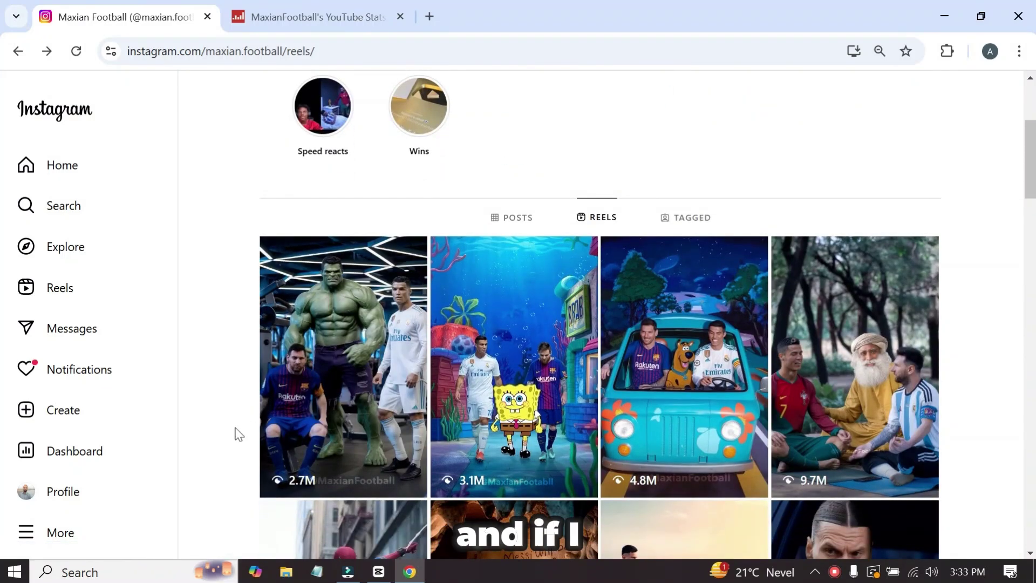
{"action": "left_click", "coordinate": [320, 417]}
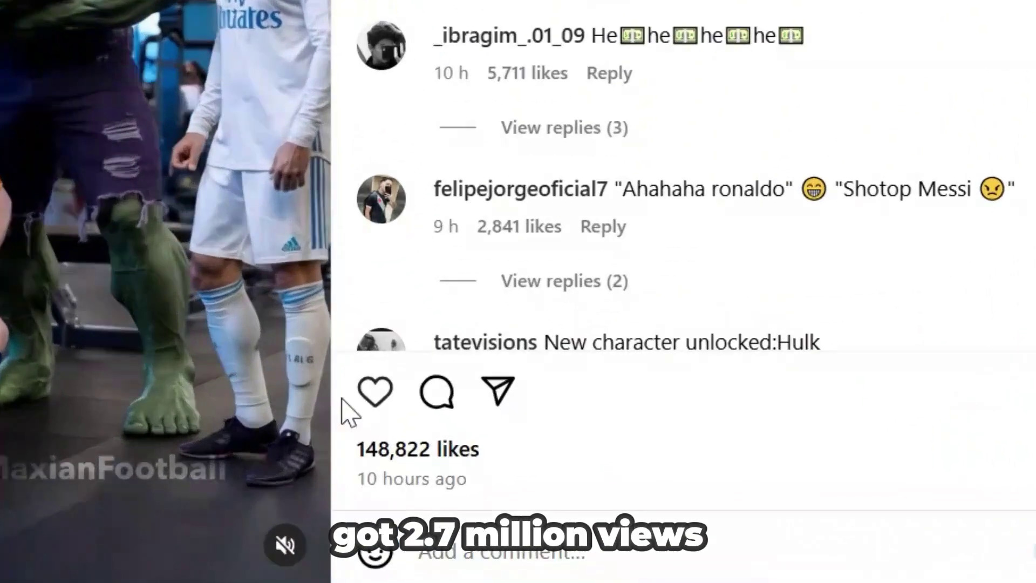
{"action": "left_click_drag", "start_coordinate": [342, 476], "coordinate": [460, 508]}
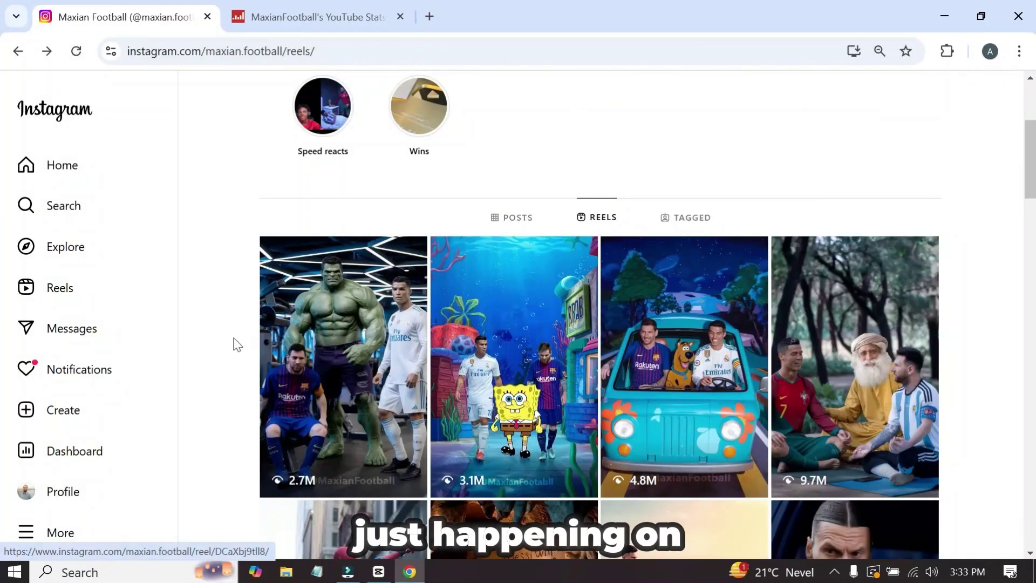
{"action": "scroll", "coordinate": [234, 342], "scroll_direction": "up", "scroll_amount": 4}
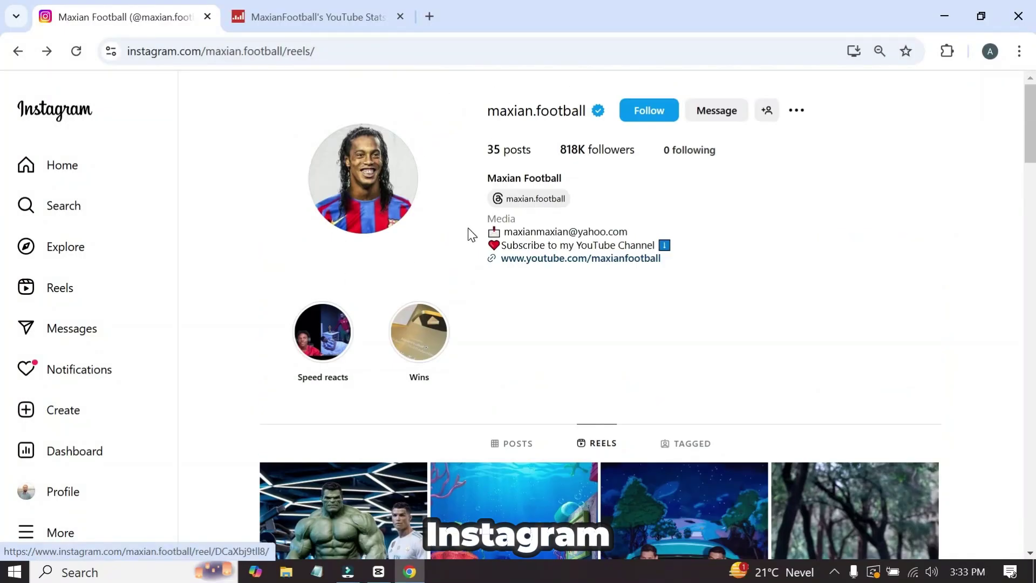
- Open the linked YouTube channel with 7.63M subscribers, then view its Social Blade statistics
{"action": "left_click", "coordinate": [531, 261]}
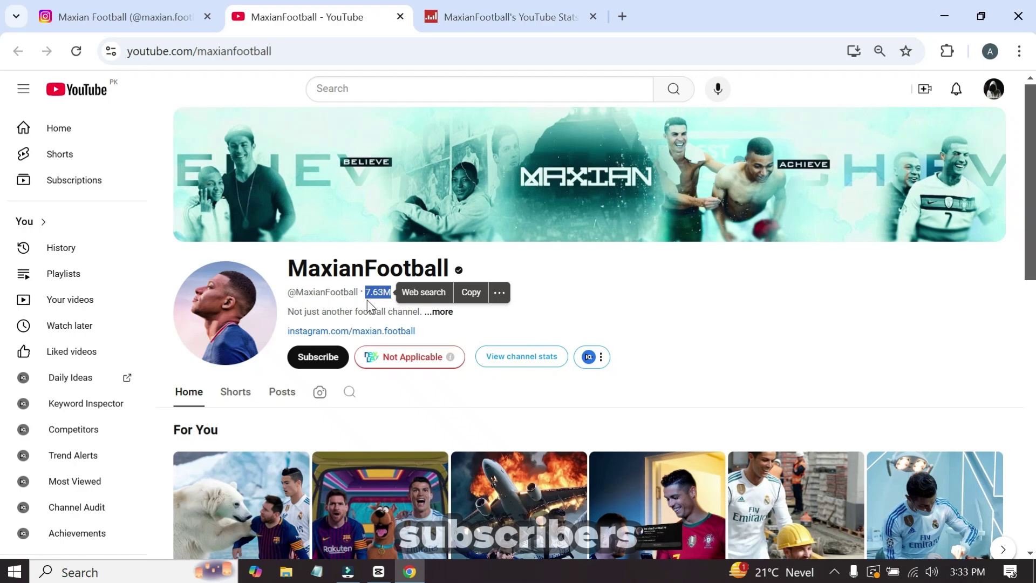
{"action": "scroll", "coordinate": [536, 286], "scroll_direction": "down", "scroll_amount": 1}
{"action": "left_click", "coordinate": [469, 17]}
{"action": "scroll", "coordinate": [517, 229], "scroll_direction": "down", "scroll_amount": 6}
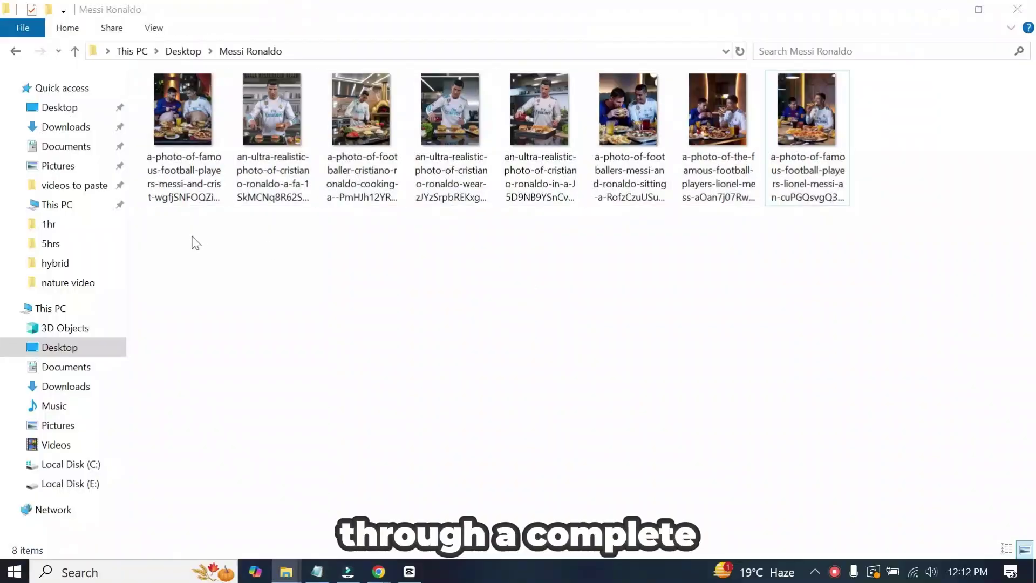
- Add another copy of background-music-224633.mp3 on a new audio track, then select the last clip
{"action": "key", "text": "ctrl+a"}
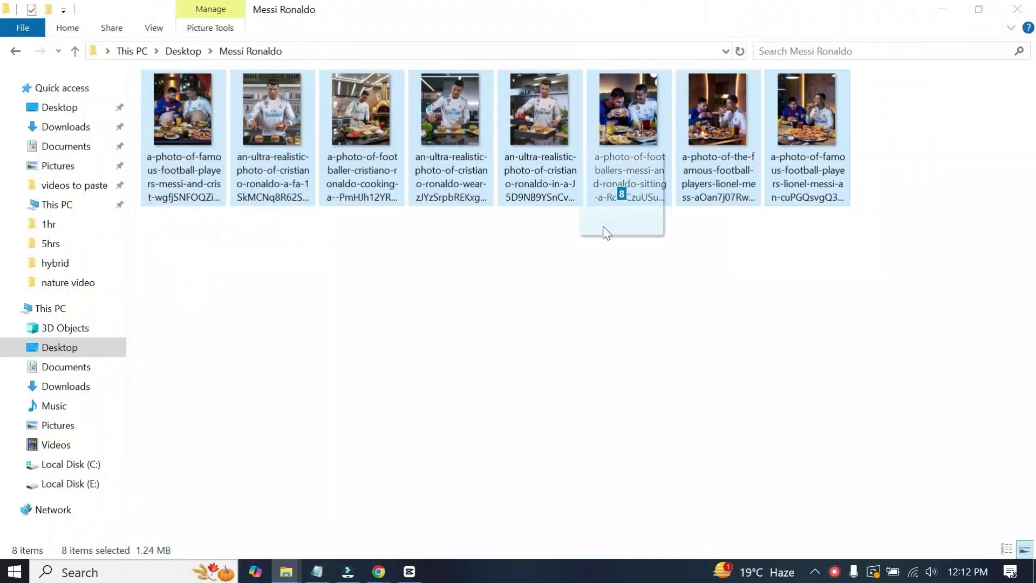
{"action": "left_click", "coordinate": [532, 266]}
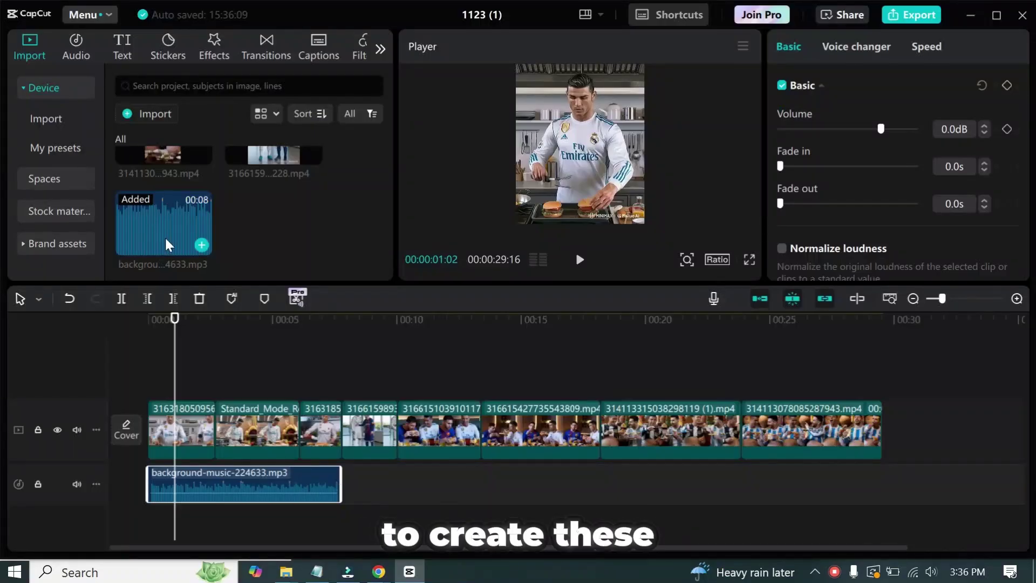
{"action": "left_click_drag", "start_coordinate": [163, 223], "coordinate": [689, 518]}
{"action": "left_click", "coordinate": [880, 405]}
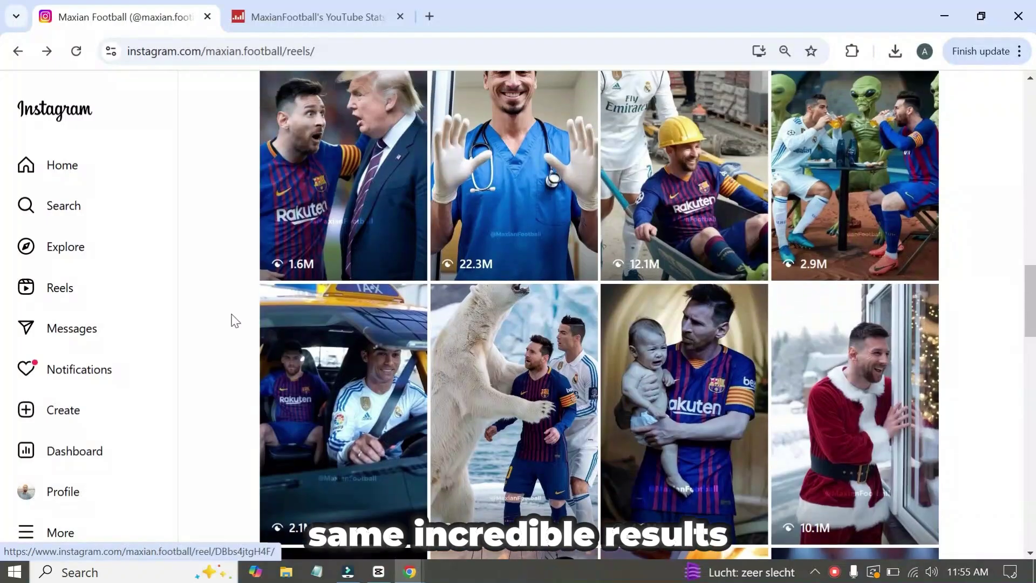
{"action": "scroll", "coordinate": [231, 319], "scroll_direction": "up", "scroll_amount": 1}
{"action": "scroll", "coordinate": [233, 319], "scroll_direction": "down", "scroll_amount": 2}
{"action": "scroll", "coordinate": [236, 321], "scroll_direction": "down", "scroll_amount": 8}
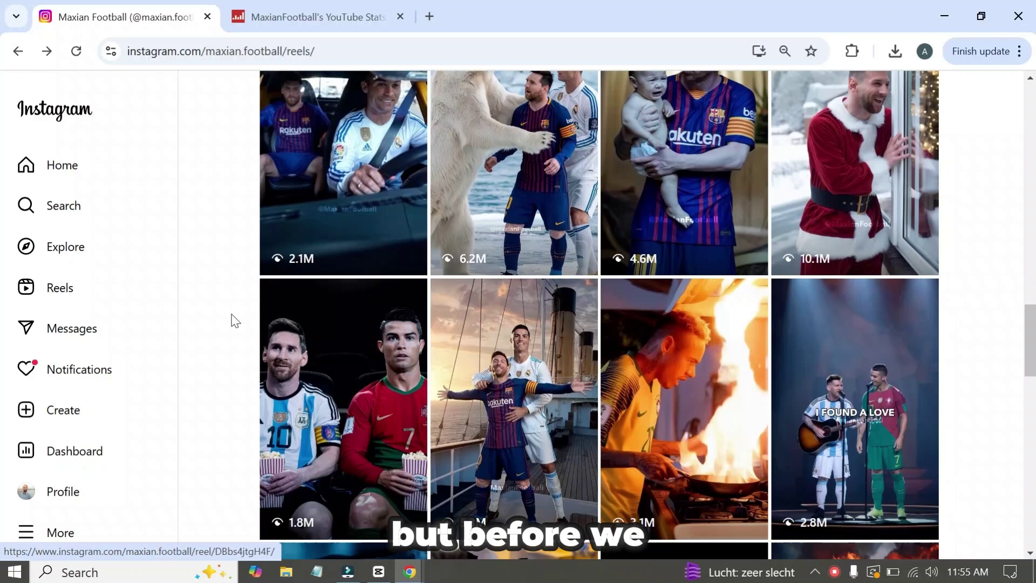
{"action": "scroll", "coordinate": [235, 321], "scroll_direction": "down", "scroll_amount": 10}
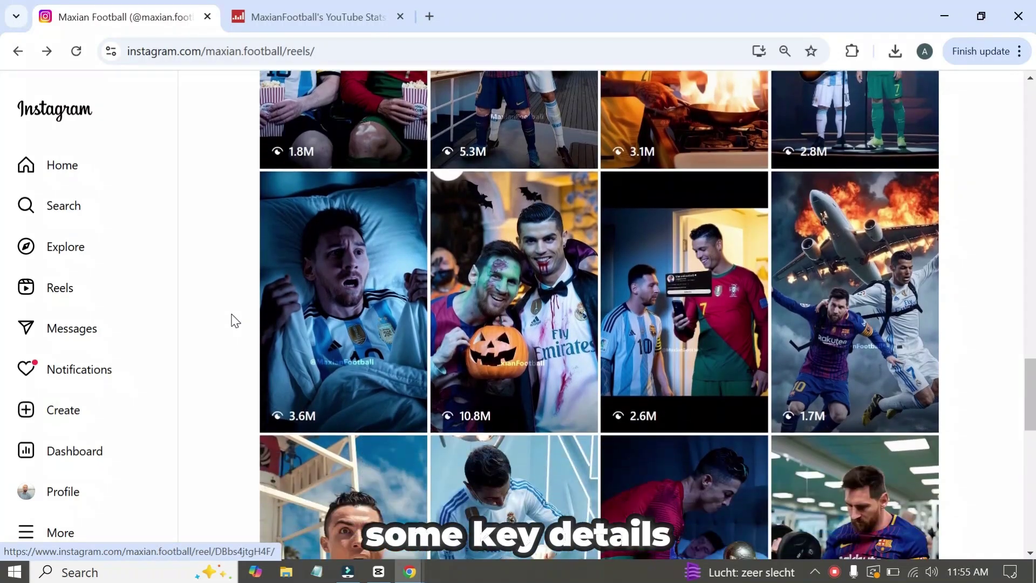
{"action": "scroll", "coordinate": [233, 320], "scroll_direction": "down", "scroll_amount": 1}
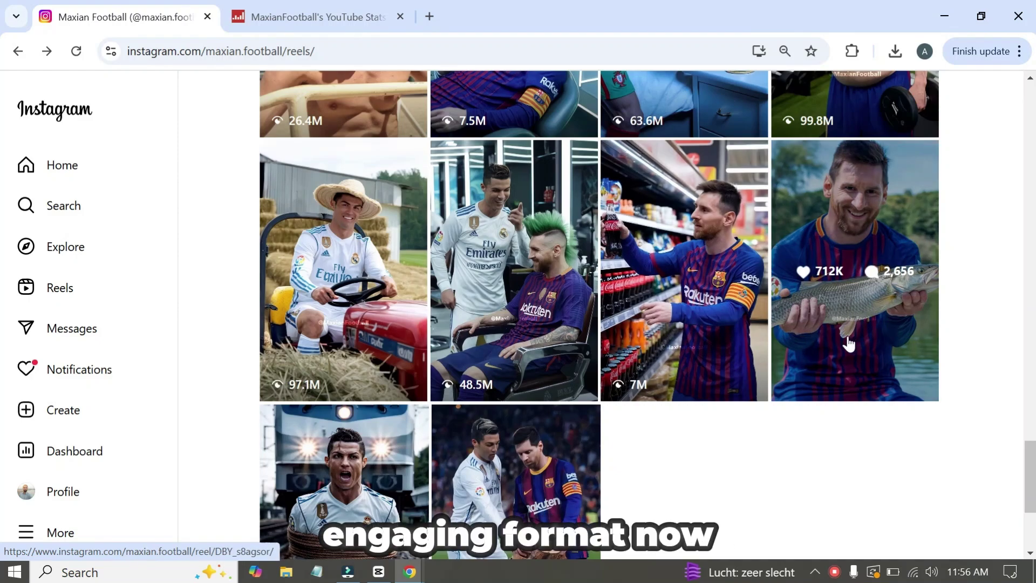
{"action": "scroll", "coordinate": [748, 323], "scroll_direction": "up", "scroll_amount": 10}
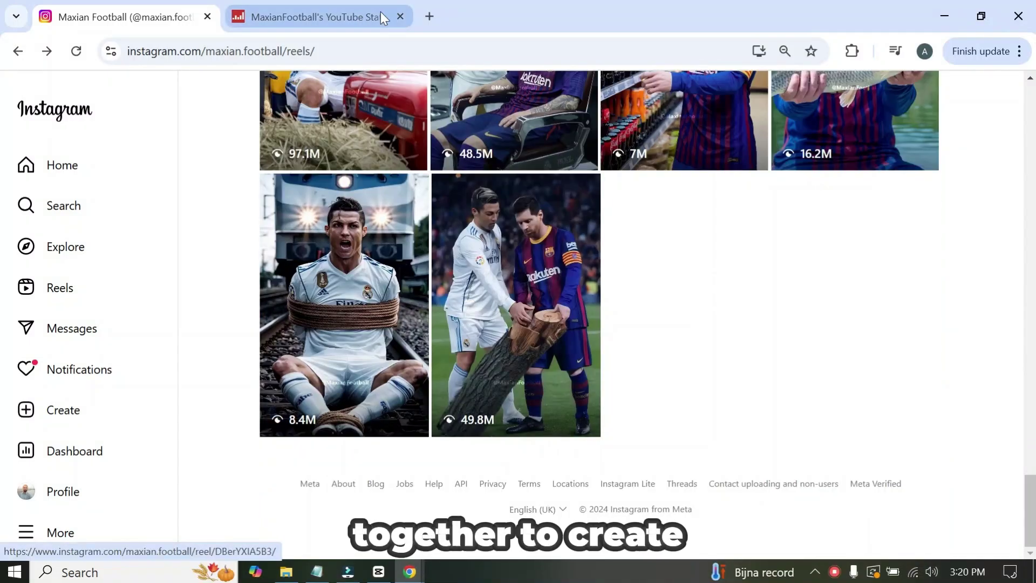
- Open ChatGPT in a new tab and paste the prepared Ronaldo and Messi junk-food story prompt
{"action": "left_click", "coordinate": [430, 16]}
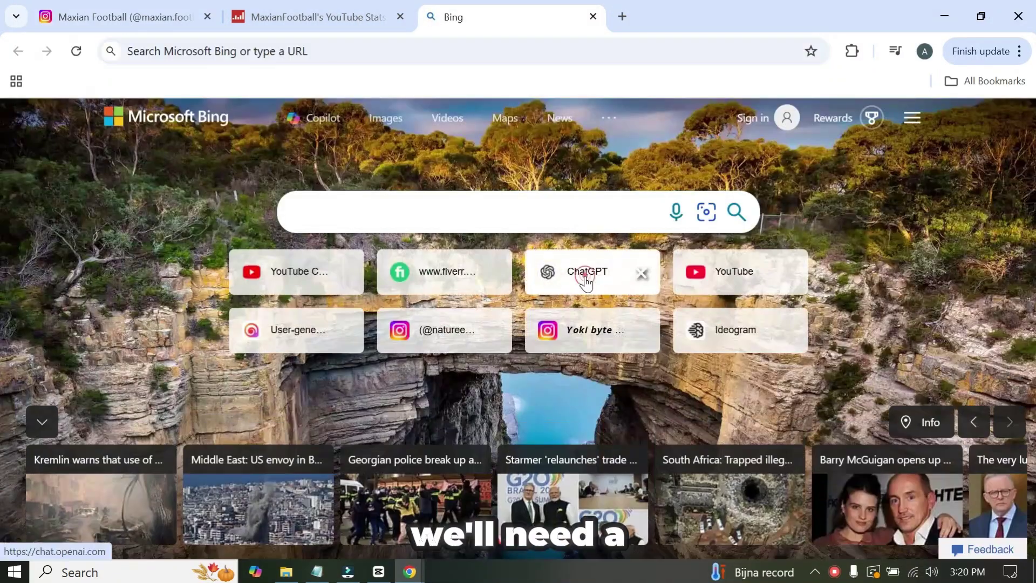
{"action": "left_click", "coordinate": [587, 271]}
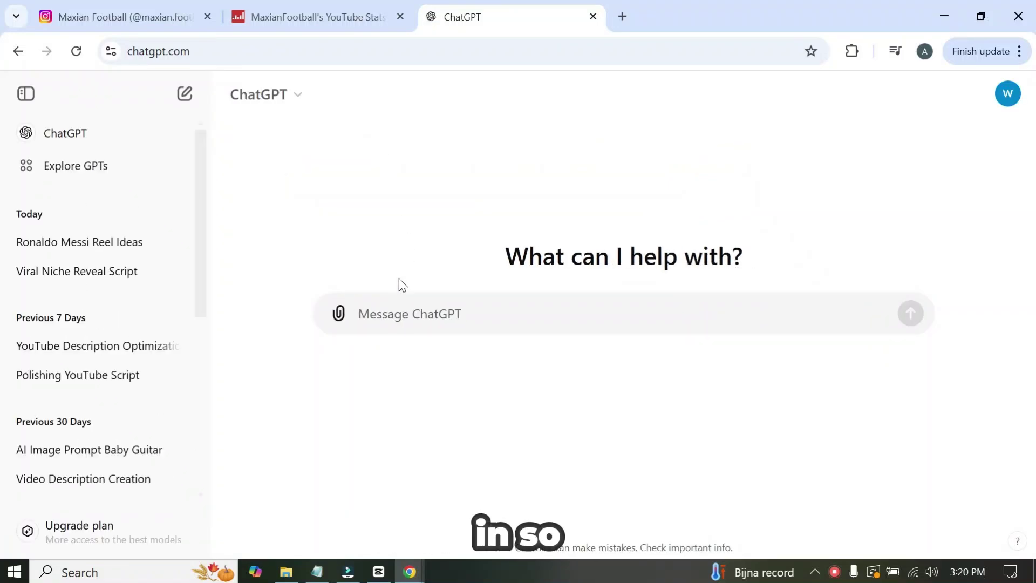
{"action": "type", "text": "I want to create a funny Instagram story-style reel featuring a short, humorous story with the famous football players Ronaldo and Messi. In the reel, Ronaldo cooks junk food, like pizza and burgers, for Messi. Before eating, they both look fit and sharp, but after indulging, their stomachs bloat, and they start teasing each other about their appearances. The story will be divided into 8 scenes, and I’ll need prompts generated for each one. All the images should look realistic and consistent, accurately depicting Ronaldo and Messi."}
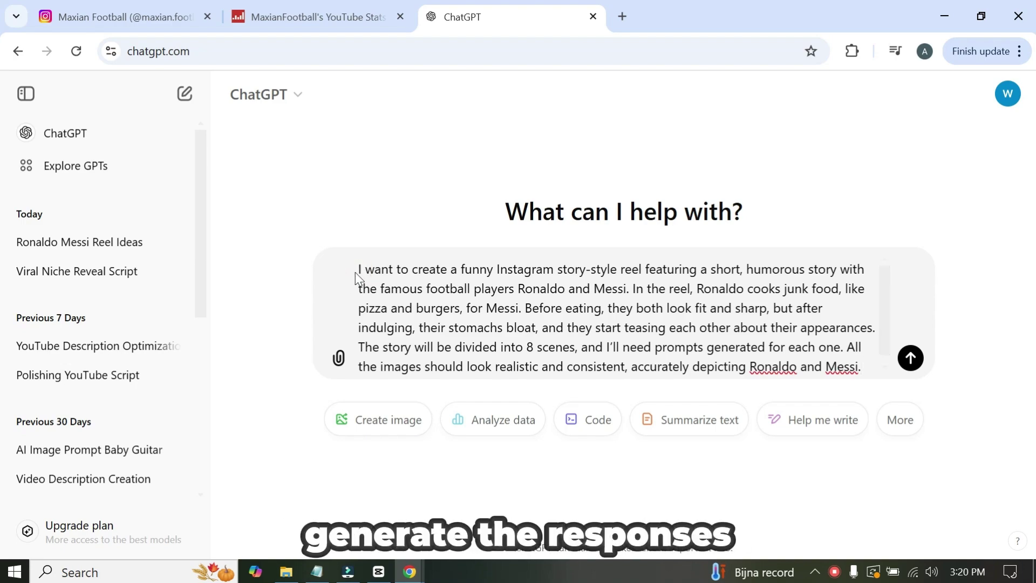
{"action": "left_click_drag", "start_coordinate": [356, 273], "coordinate": [862, 367]}
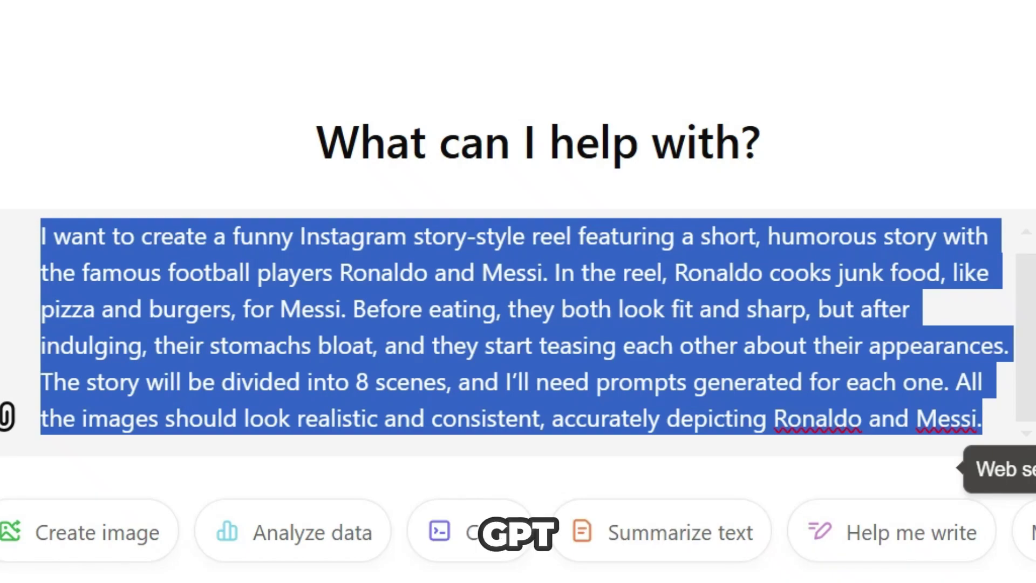
{"action": "left_click", "coordinate": [464, 317]}
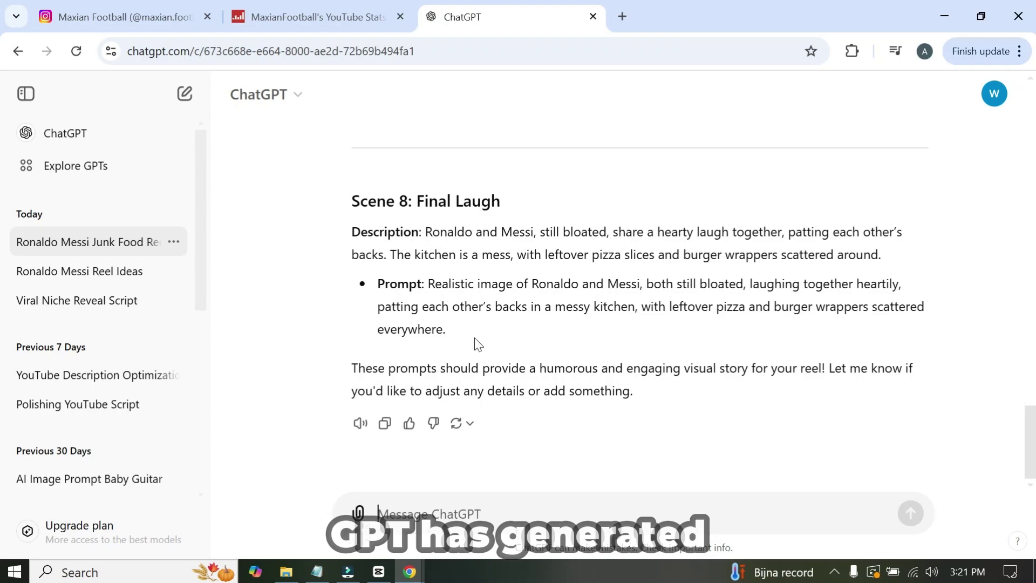
- Select and copy the Scene 1 image prompt from ChatGPT's 8-scene breakdown
{"action": "scroll", "coordinate": [435, 369], "scroll_direction": "up", "scroll_amount": 15}
{"action": "left_click_drag", "start_coordinate": [428, 428], "coordinate": [601, 472]}
{"action": "key", "text": "ctrl+c"}
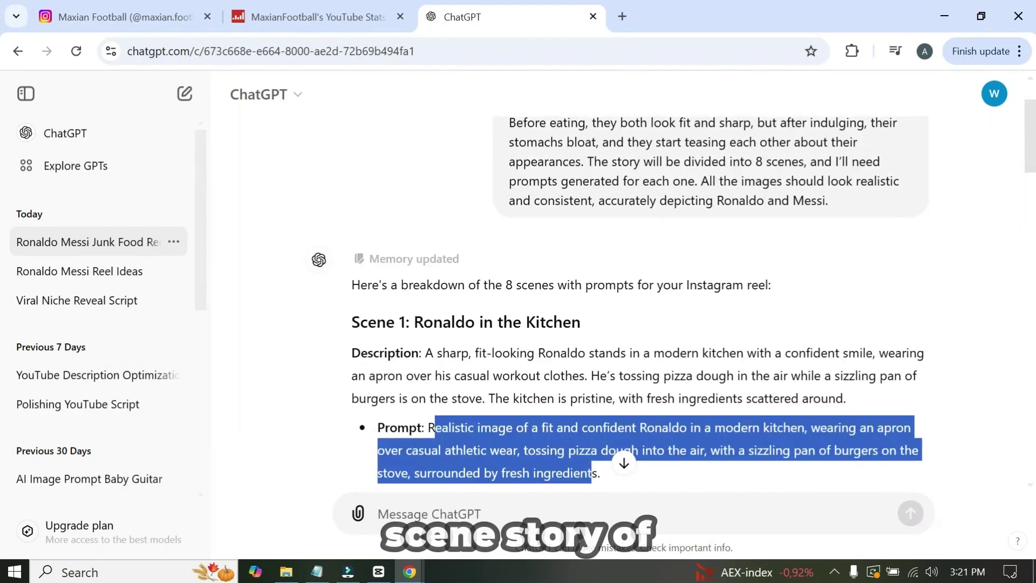
{"action": "left_click", "coordinate": [600, 473]}
{"action": "scroll", "coordinate": [540, 324], "scroll_direction": "down", "scroll_amount": 2}
{"action": "left_click_drag", "start_coordinate": [428, 302], "coordinate": [568, 324]}
{"action": "scroll", "coordinate": [639, 302], "scroll_direction": "down", "scroll_amount": 5}
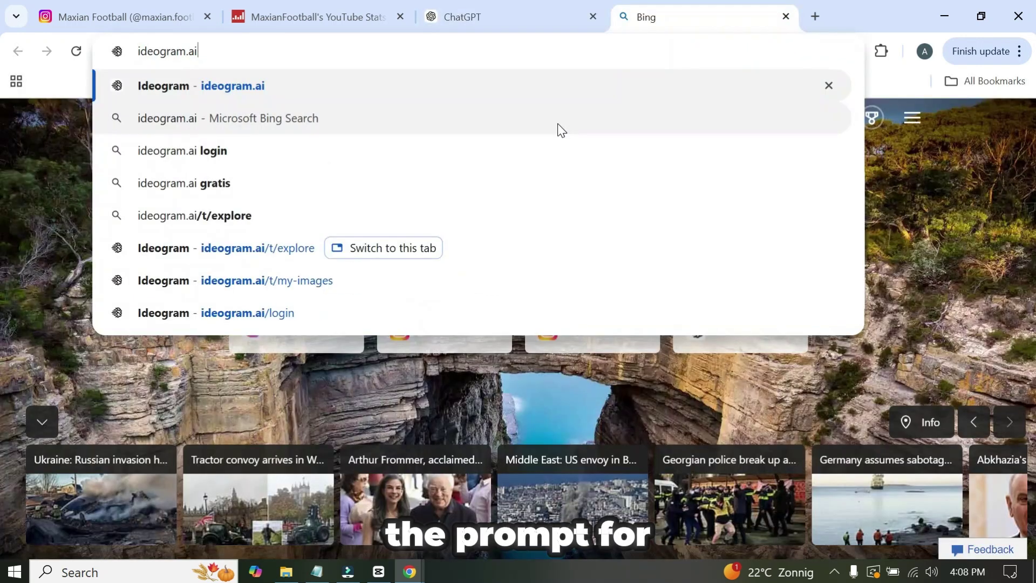
- Open the Ideogram website and scroll down to its image prompt area
{"action": "key", "text": "Return"}
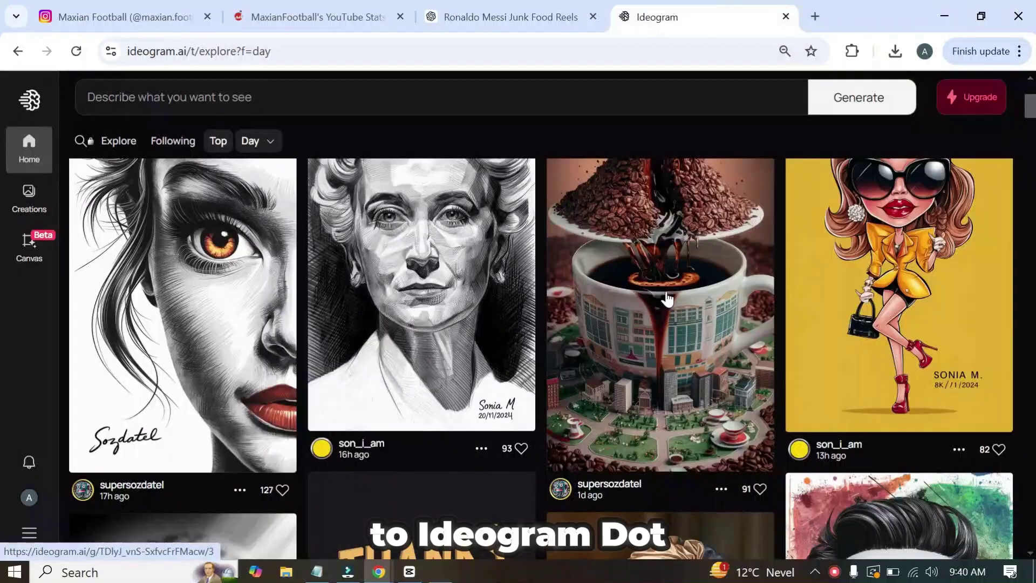
{"action": "scroll", "coordinate": [621, 319], "scroll_direction": "down", "scroll_amount": 15}
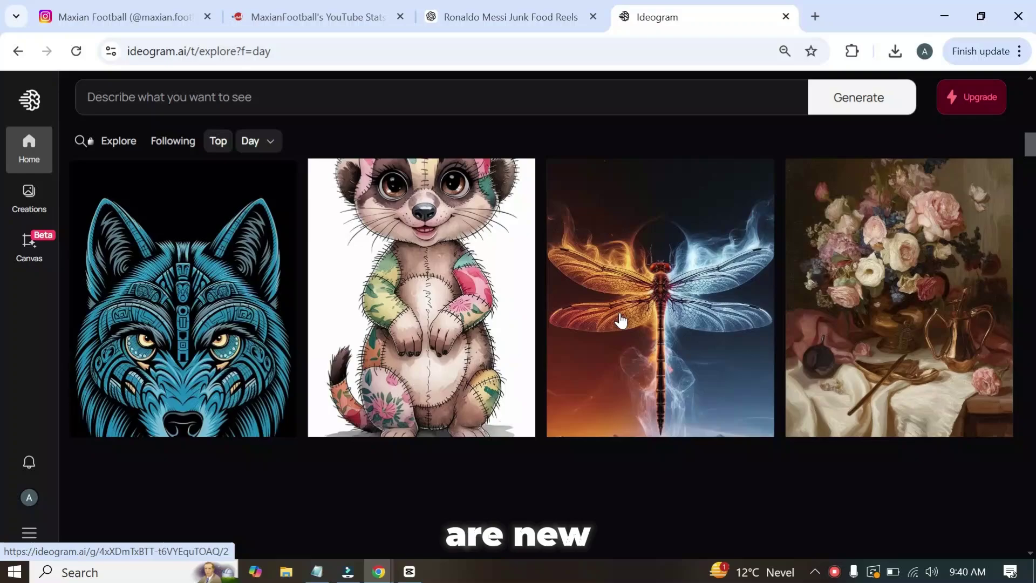
{"action": "scroll", "coordinate": [621, 320], "scroll_direction": "down", "scroll_amount": 15}
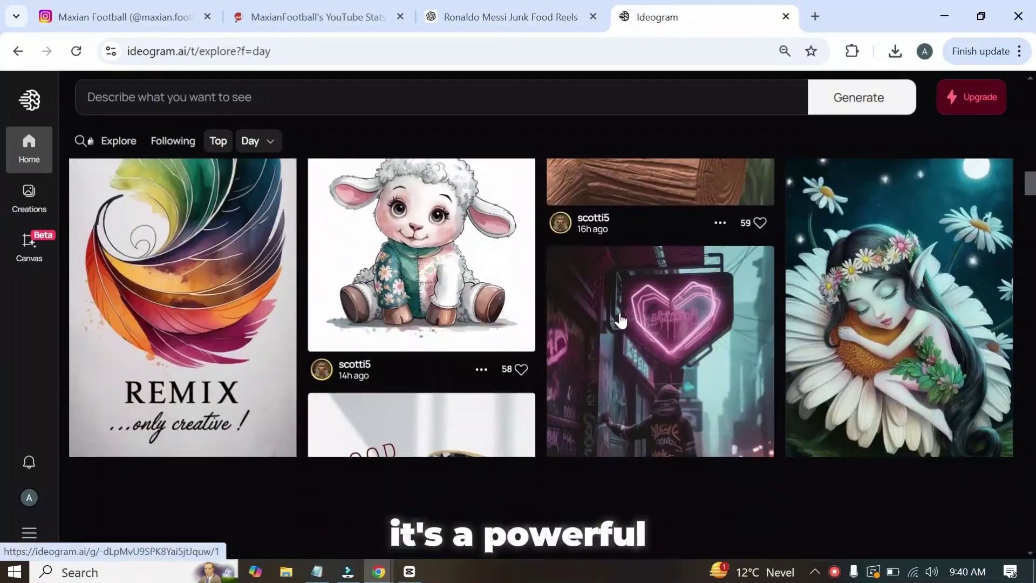
{"action": "scroll", "coordinate": [620, 320], "scroll_direction": "down", "scroll_amount": 15}
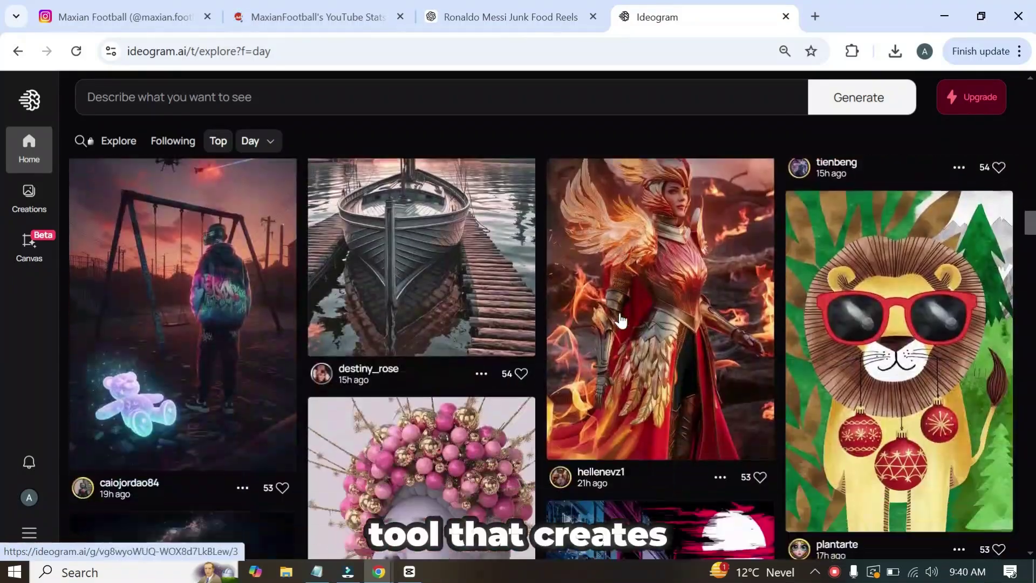
{"action": "scroll", "coordinate": [621, 320], "scroll_direction": "down", "scroll_amount": 8}
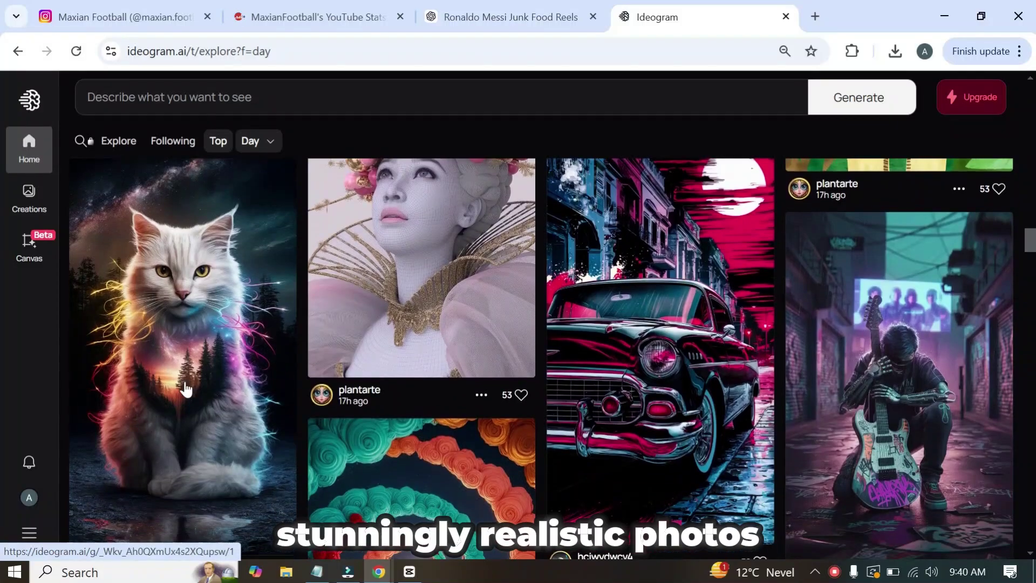
{"action": "scroll", "coordinate": [183, 409], "scroll_direction": "down", "scroll_amount": 15}
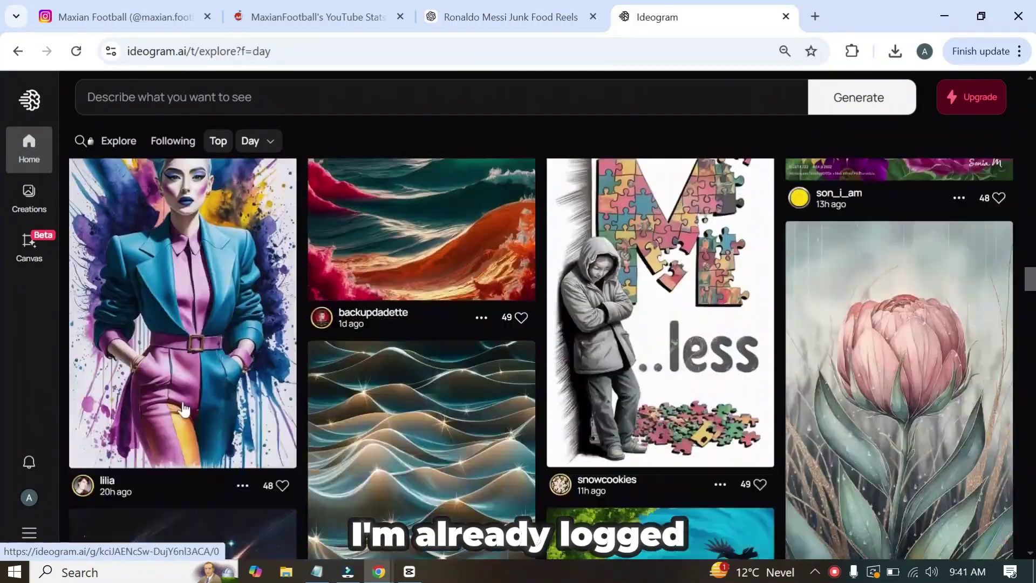
{"action": "scroll", "coordinate": [183, 410], "scroll_direction": "down", "scroll_amount": 10}
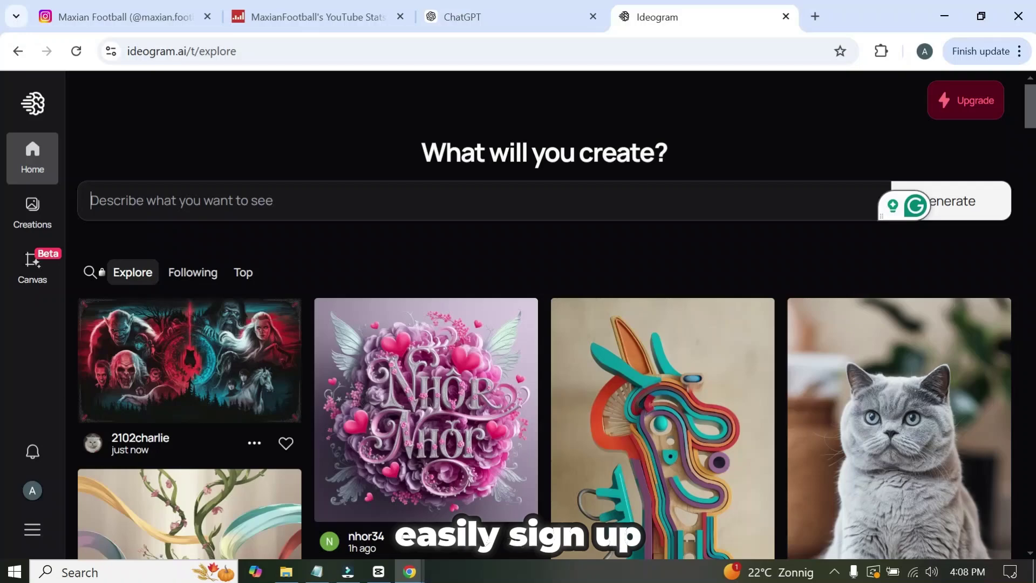
- Paste the Ronaldo kitchen Scene 1 prompt, choose the Realistic style and generate the images
{"action": "left_click", "coordinate": [92, 201]}
{"action": "key", "text": "ctrl+v"}
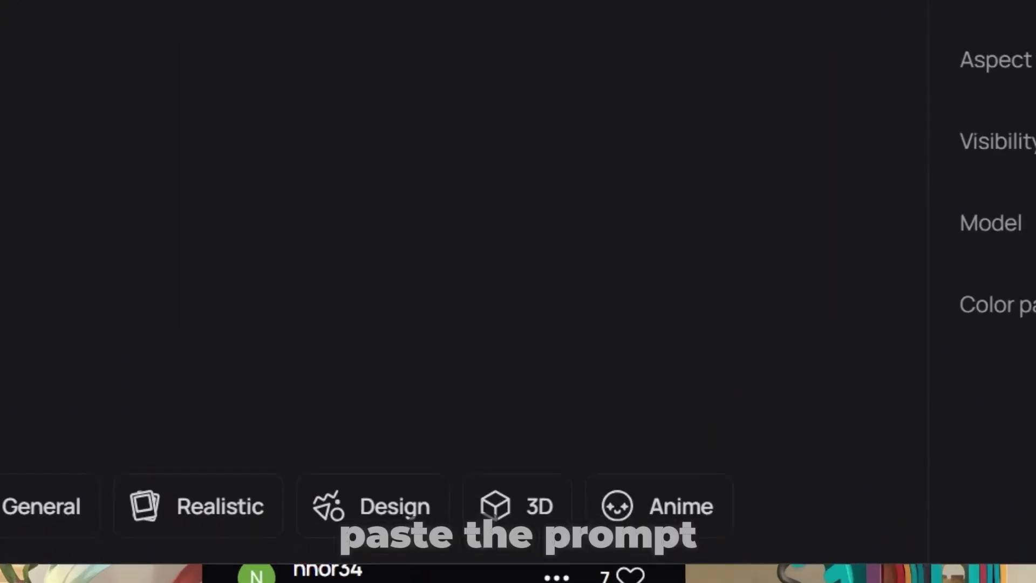
{"action": "scroll", "coordinate": [291, 507], "scroll_direction": "down", "scroll_amount": 1}
{"action": "left_click", "coordinate": [292, 508]}
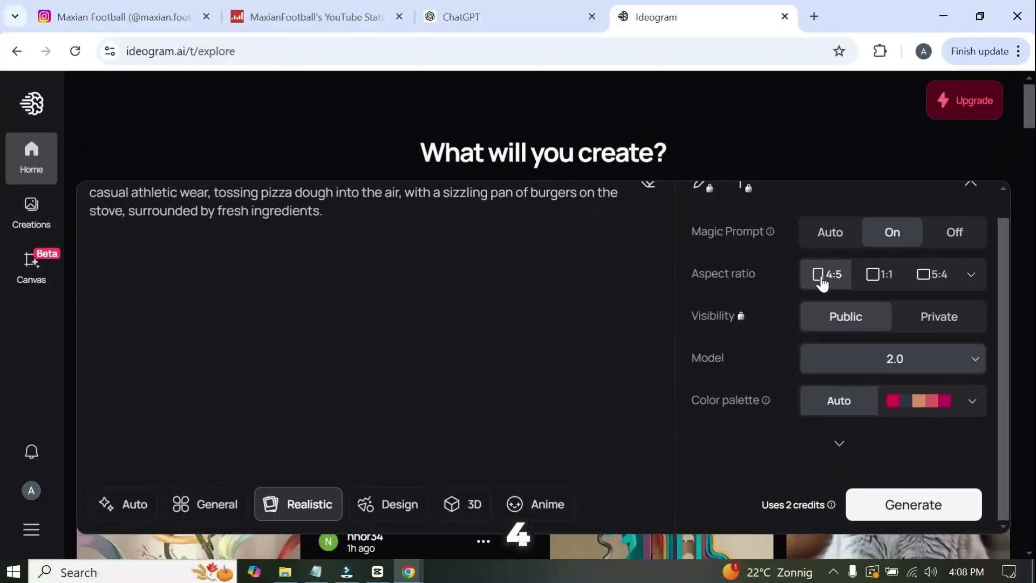
{"action": "scroll", "coordinate": [898, 505], "scroll_direction": "up", "scroll_amount": 1}
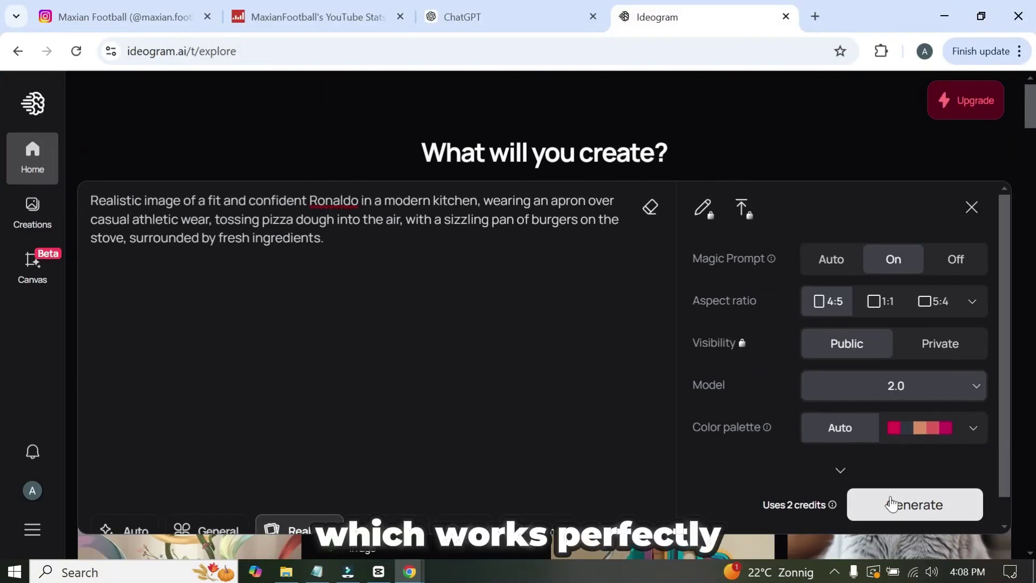
{"action": "left_click", "coordinate": [916, 514]}
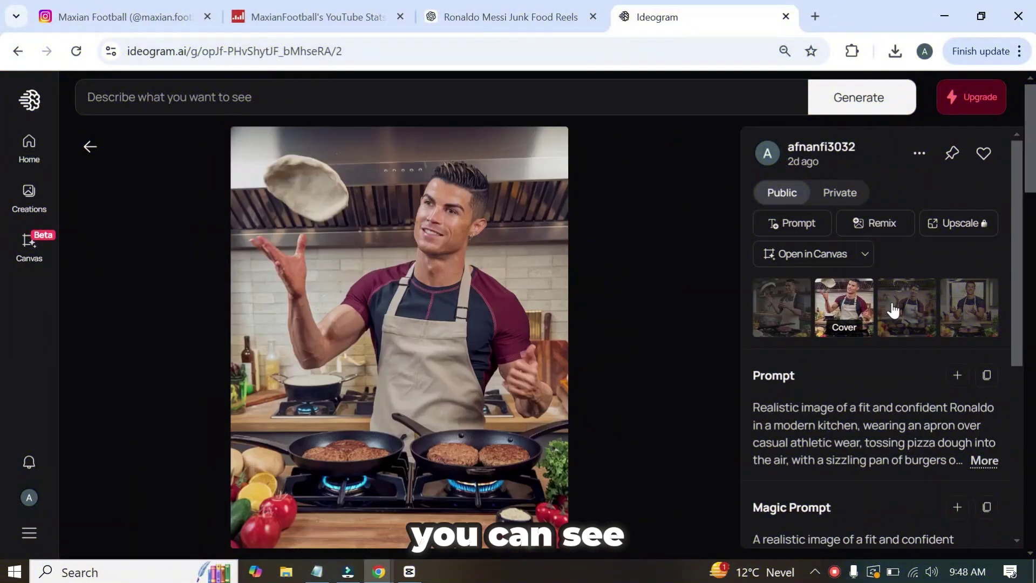
- Check the fourth Ronaldo variation, then copy ChatGPT's Scene 2 Messi prompt
{"action": "left_click", "coordinate": [979, 321]}
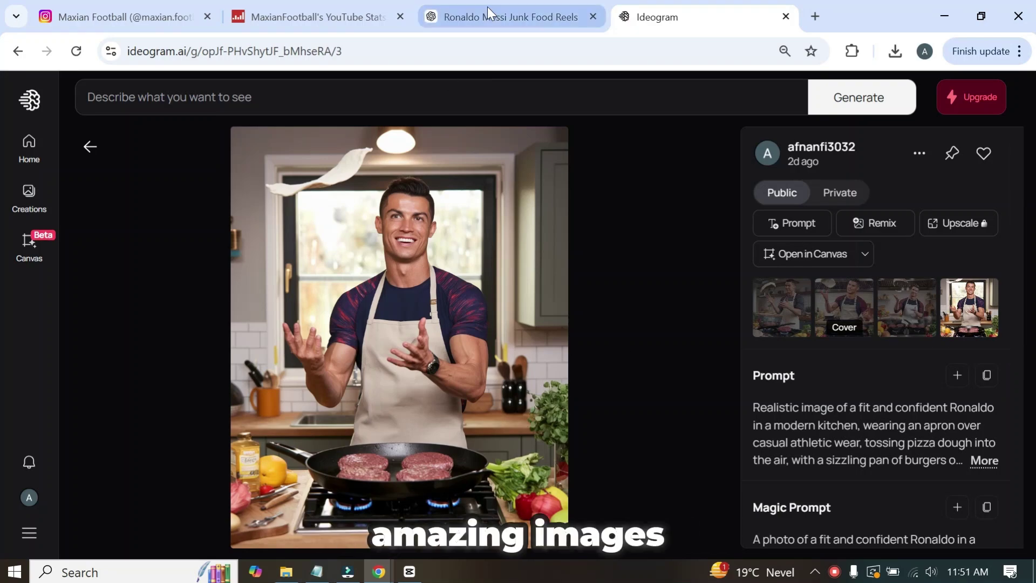
{"action": "left_click", "coordinate": [487, 16]}
{"action": "scroll", "coordinate": [636, 270], "scroll_direction": "down", "scroll_amount": 2}
{"action": "scroll", "coordinate": [637, 270], "scroll_direction": "up", "scroll_amount": 1}
{"action": "left_click_drag", "start_coordinate": [429, 355], "coordinate": [801, 378]}
{"action": "key", "text": "ctrl+c"}
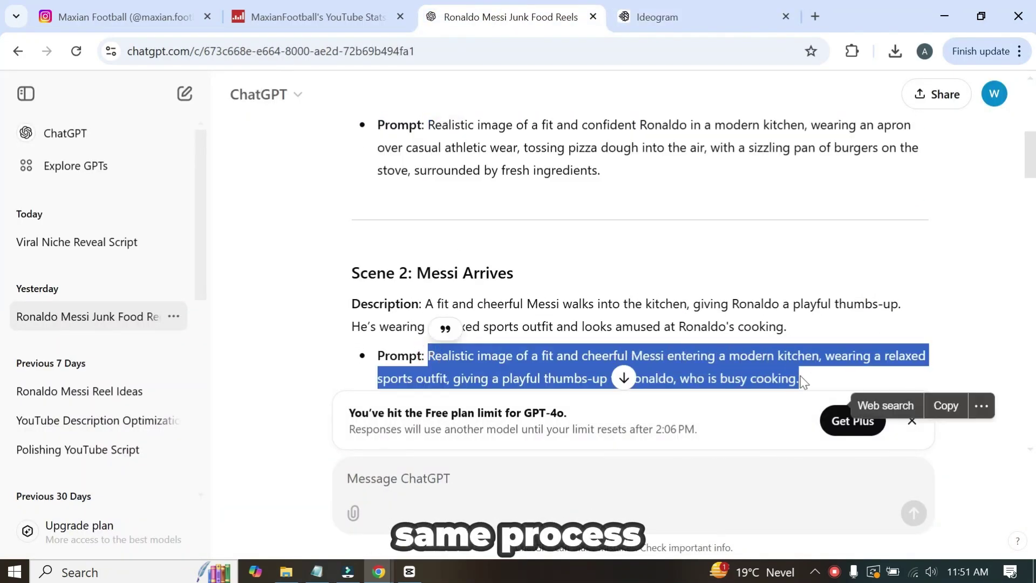
{"action": "left_click", "coordinate": [945, 405]}
- Paste the Messi prompt into Ideogram, then select the first numbered prompt in Notepad
{"action": "left_click", "coordinate": [657, 17]}
{"action": "left_click", "coordinate": [378, 97]}
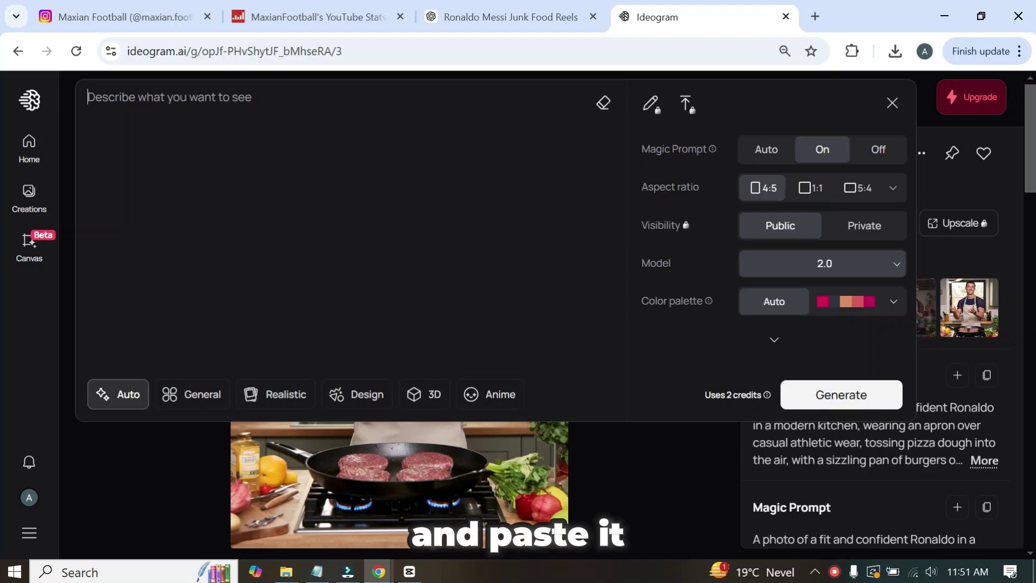
{"action": "key", "text": "ctrl+v"}
{"action": "left_click", "coordinate": [319, 573]}
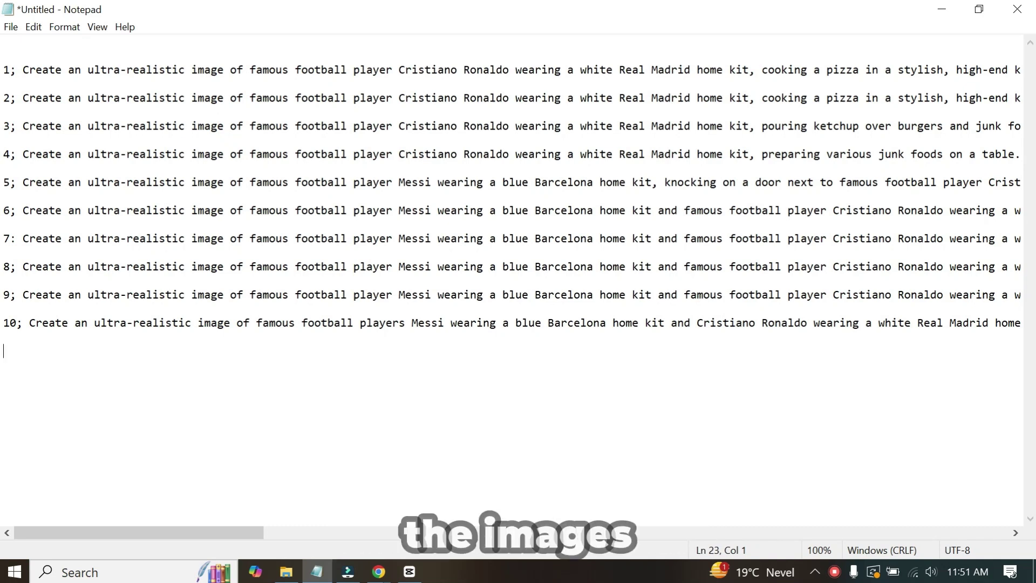
{"action": "left_click_drag", "start_coordinate": [23, 70], "coordinate": [4, 84]}
{"action": "key", "text": "ctrl+c"}
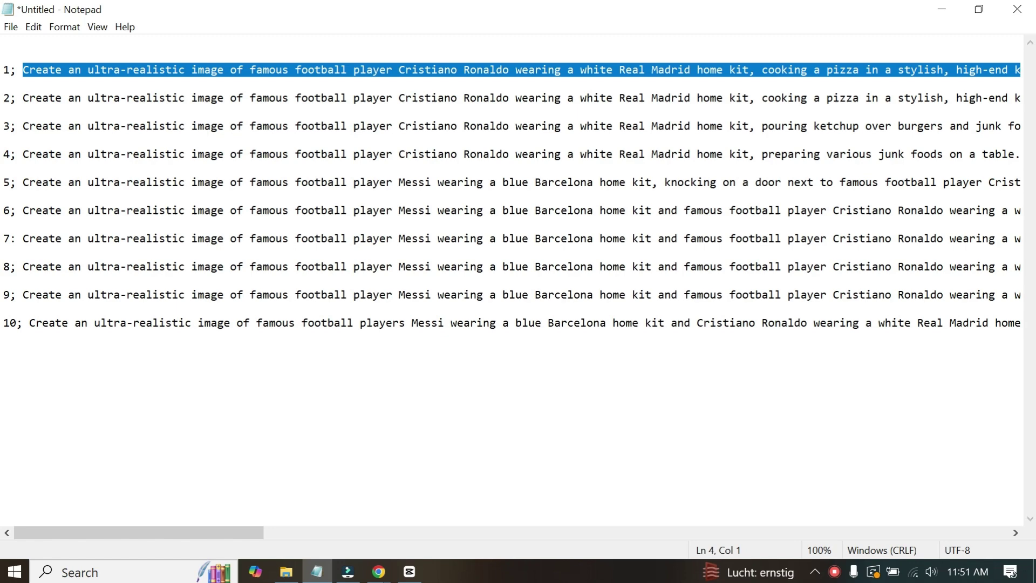
- Replace Ideogram's prompt with the Ronaldo pizza prompt, choose Realistic and generate
{"action": "left_click", "coordinate": [941, 10]}
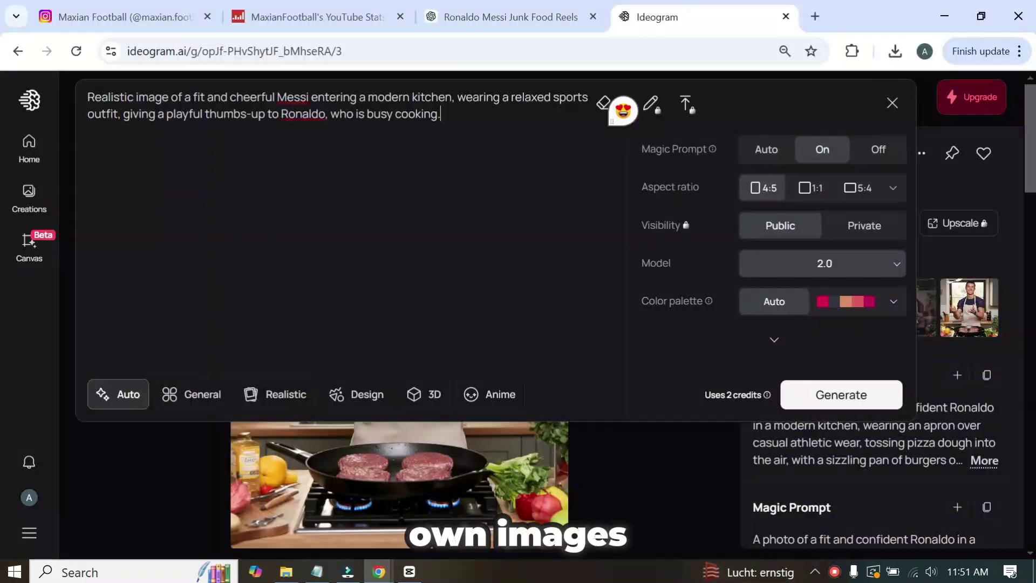
{"action": "key", "text": "ctrl+a"}
{"action": "key", "text": "ctrl+v"}
{"action": "left_click", "coordinate": [259, 395]}
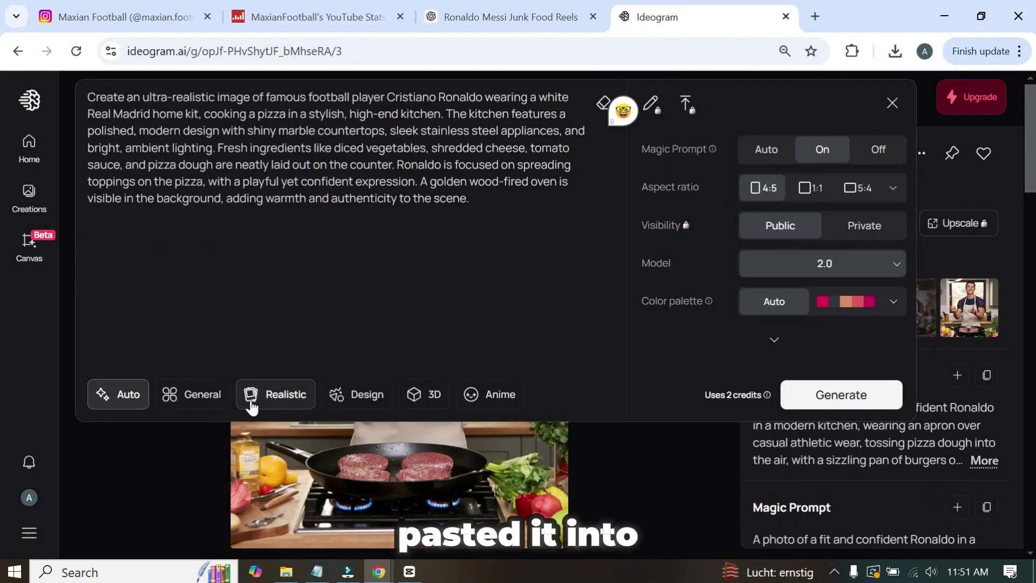
{"action": "left_click", "coordinate": [837, 394]}
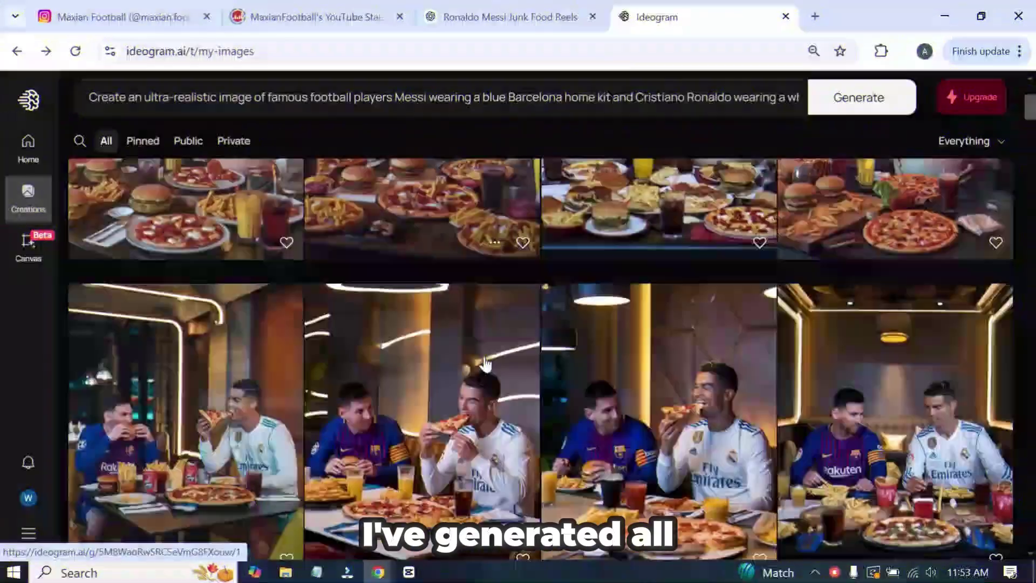
- Download the generated images into the Messi Ronaldo folder, confirm all eight files, and bring up Hailuo AI
{"action": "scroll", "coordinate": [485, 364], "scroll_direction": "down", "scroll_amount": 3}
{"action": "scroll", "coordinate": [486, 363], "scroll_direction": "up", "scroll_amount": 3}
{"action": "scroll", "coordinate": [486, 363], "scroll_direction": "up", "scroll_amount": 5}
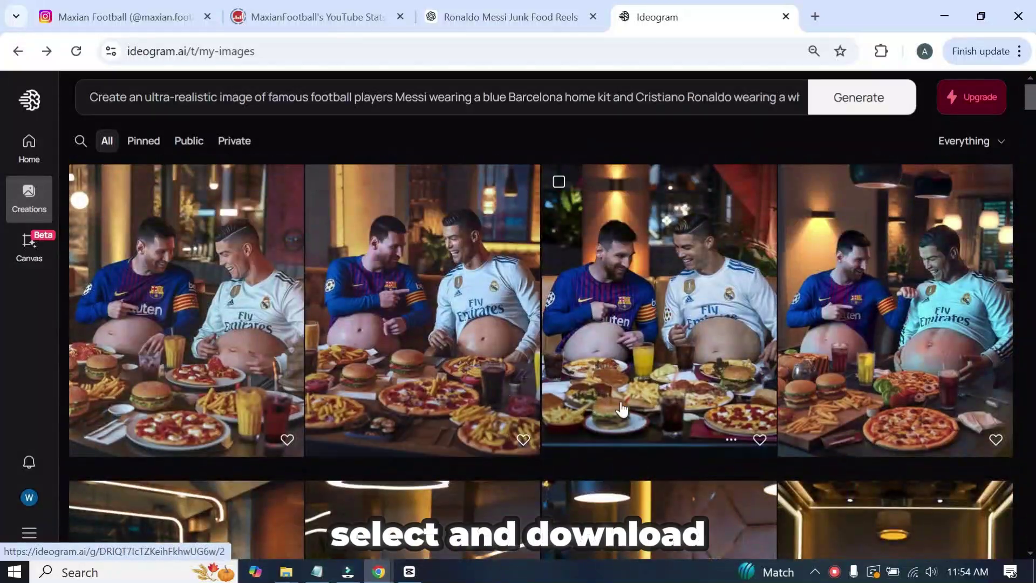
{"action": "left_click", "coordinate": [732, 439]}
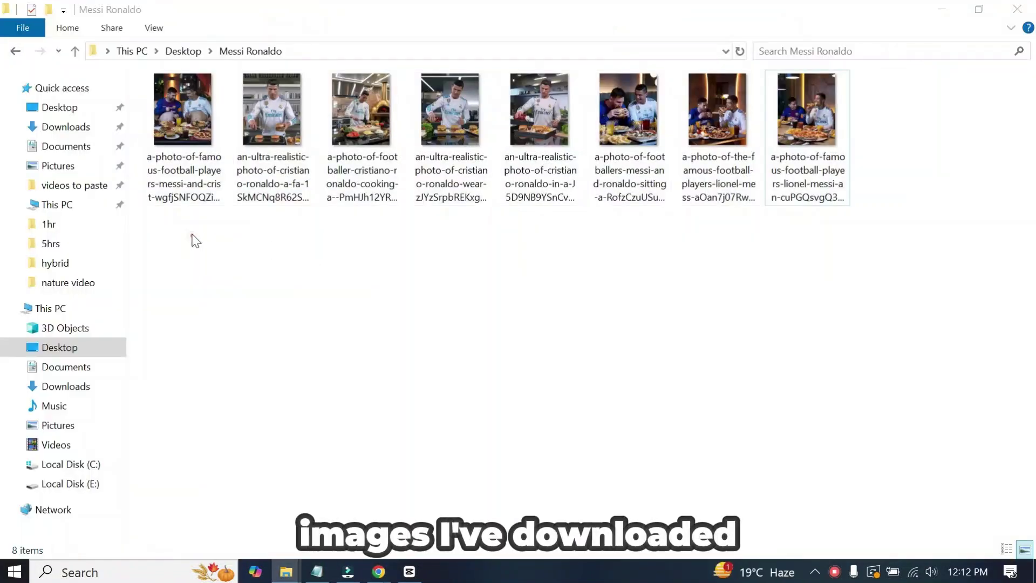
{"action": "left_click_drag", "start_coordinate": [196, 241], "coordinate": [779, 131]}
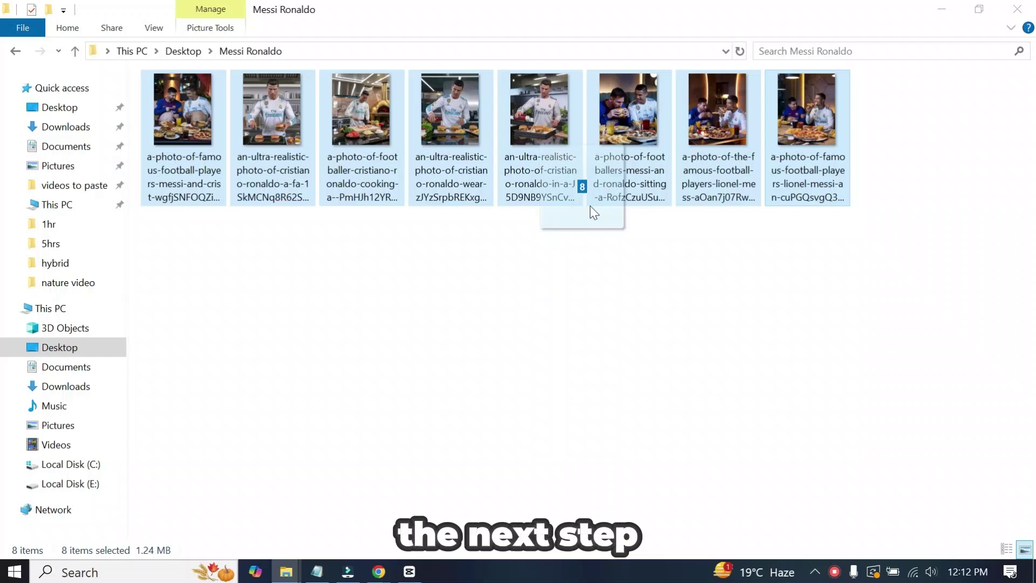
{"action": "left_click", "coordinate": [535, 271]}
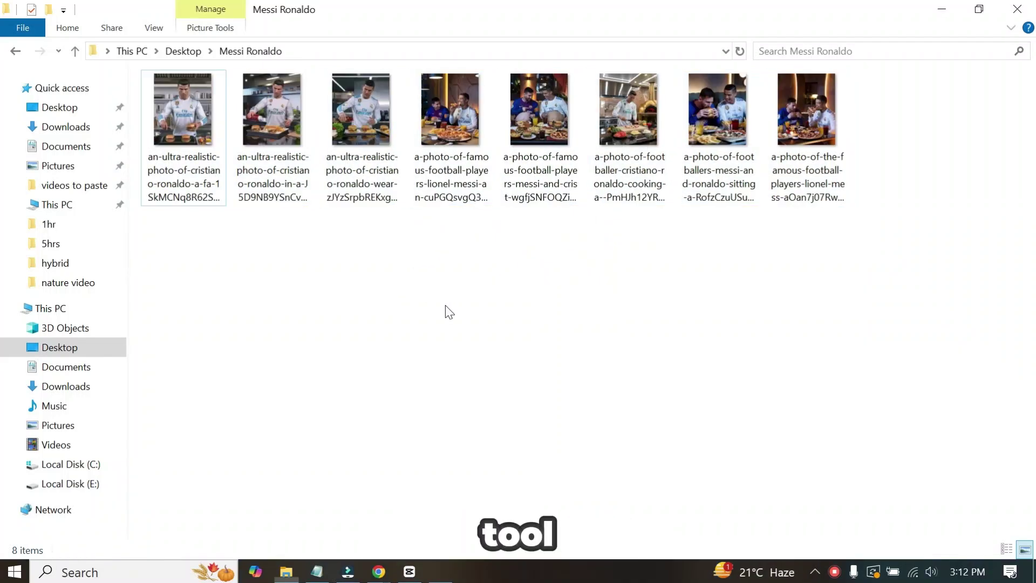
{"action": "mouse_move", "coordinate": [378, 572]}
{"action": "left_click", "coordinate": [345, 526]}
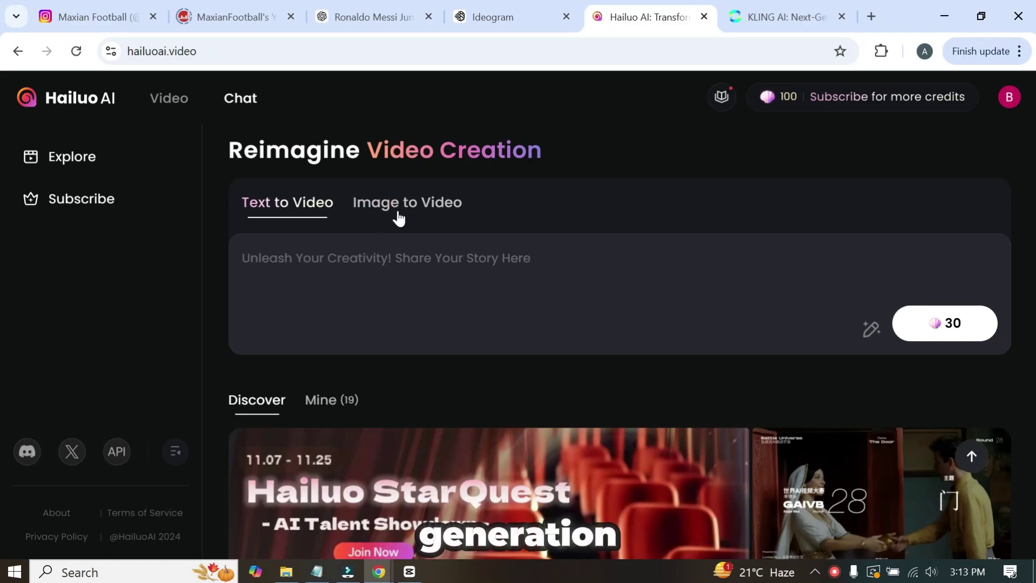
{"action": "scroll", "coordinate": [432, 243], "scroll_direction": "down", "scroll_amount": 5}
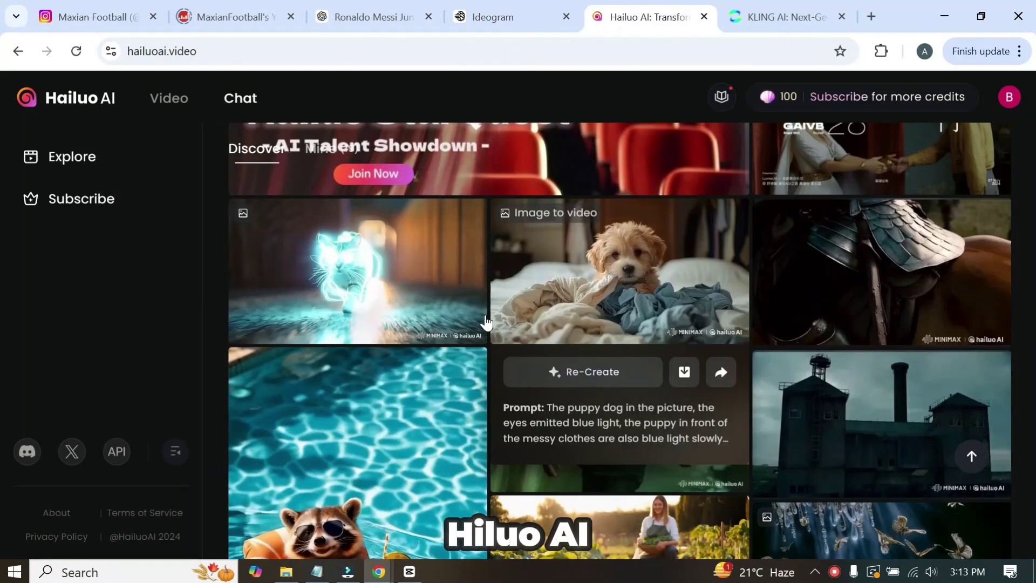
{"action": "scroll", "coordinate": [490, 329], "scroll_direction": "down", "scroll_amount": 3}
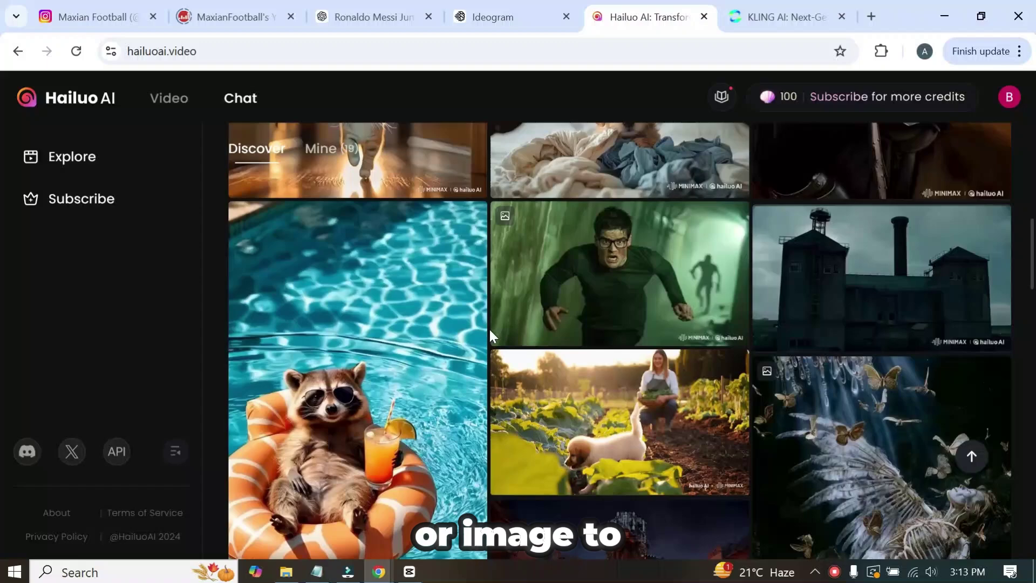
{"action": "mouse_move", "coordinate": [570, 431]}
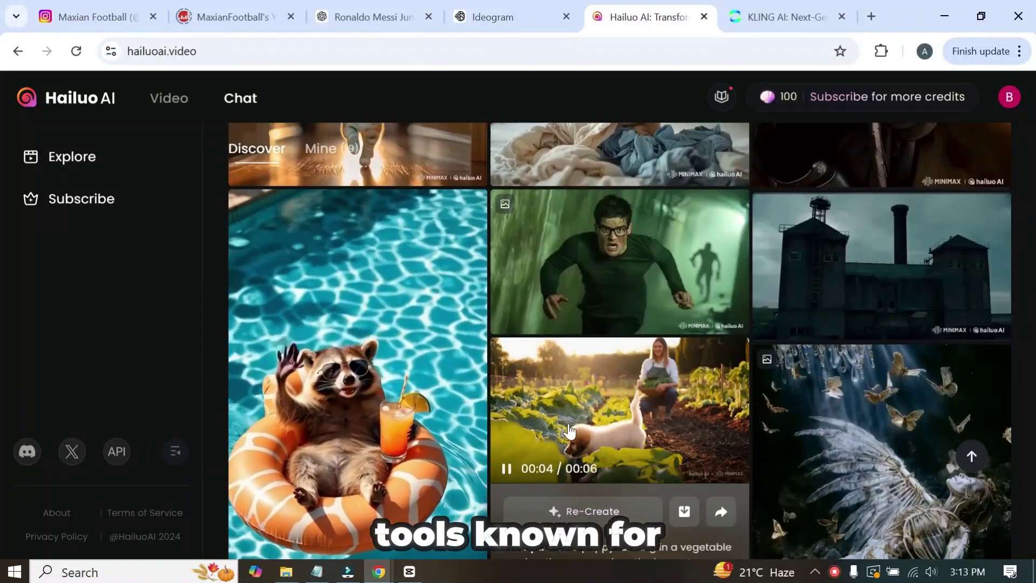
{"action": "scroll", "coordinate": [569, 430], "scroll_direction": "down", "scroll_amount": 5}
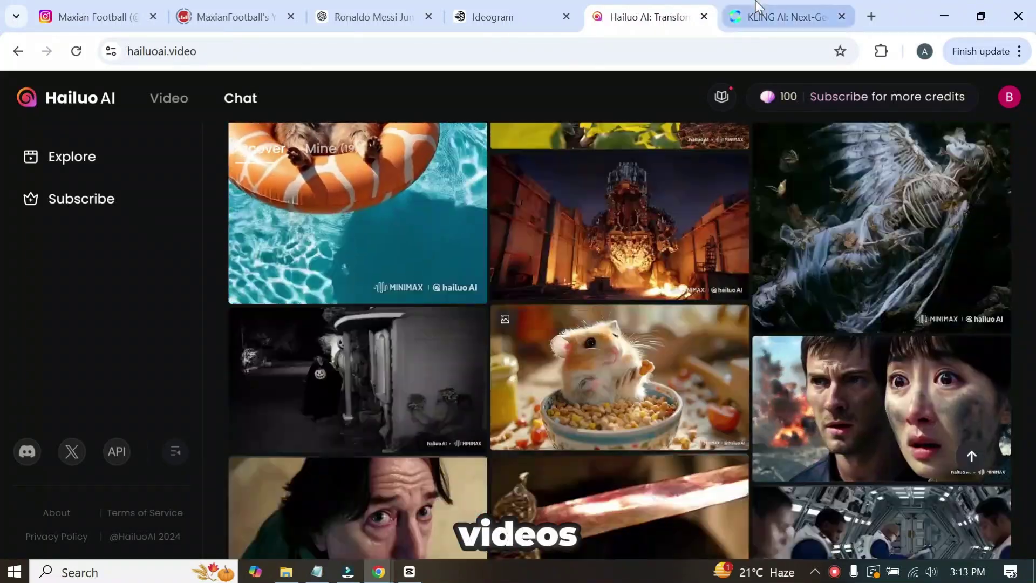
{"action": "left_click", "coordinate": [756, 2]}
{"action": "scroll", "coordinate": [641, 294], "scroll_direction": "down", "scroll_amount": 5}
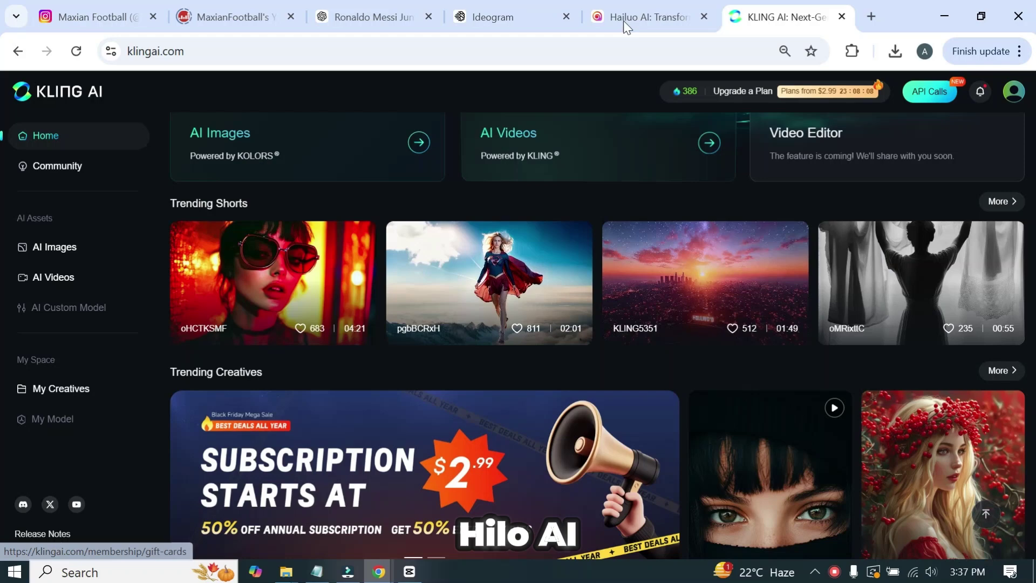
{"action": "left_click", "coordinate": [627, 14]}
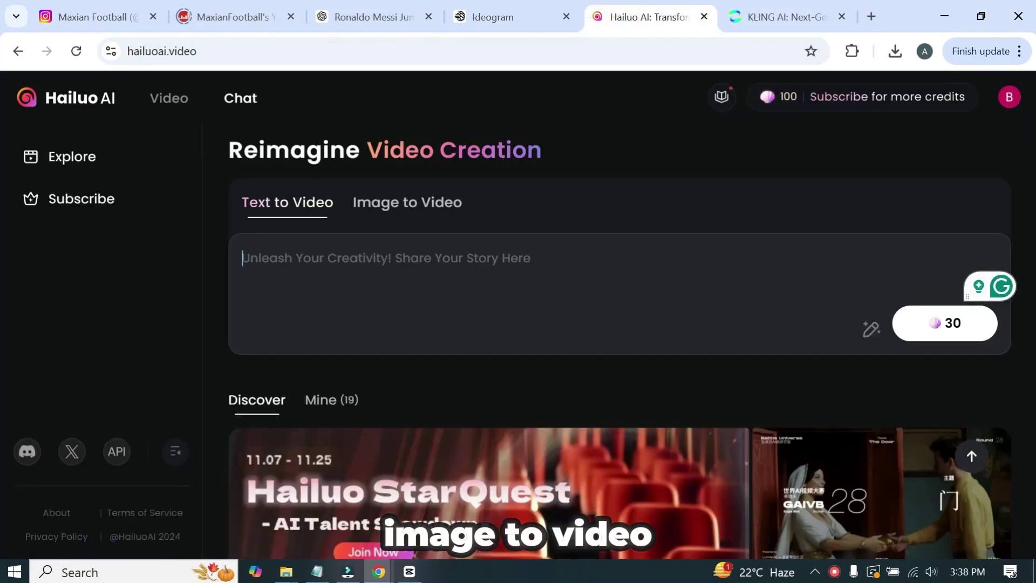
- In image-to-video mode, upload the first Ronaldo cooking image and generate the Ronaldo burger video
{"action": "left_click", "coordinate": [416, 213]}
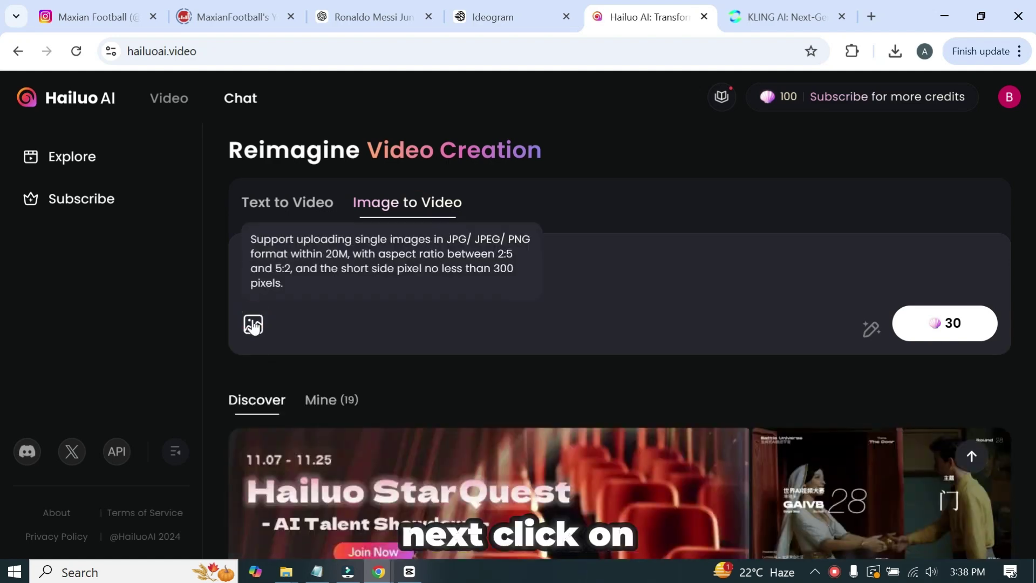
{"action": "left_click", "coordinate": [253, 325]}
{"action": "left_click", "coordinate": [297, 446]}
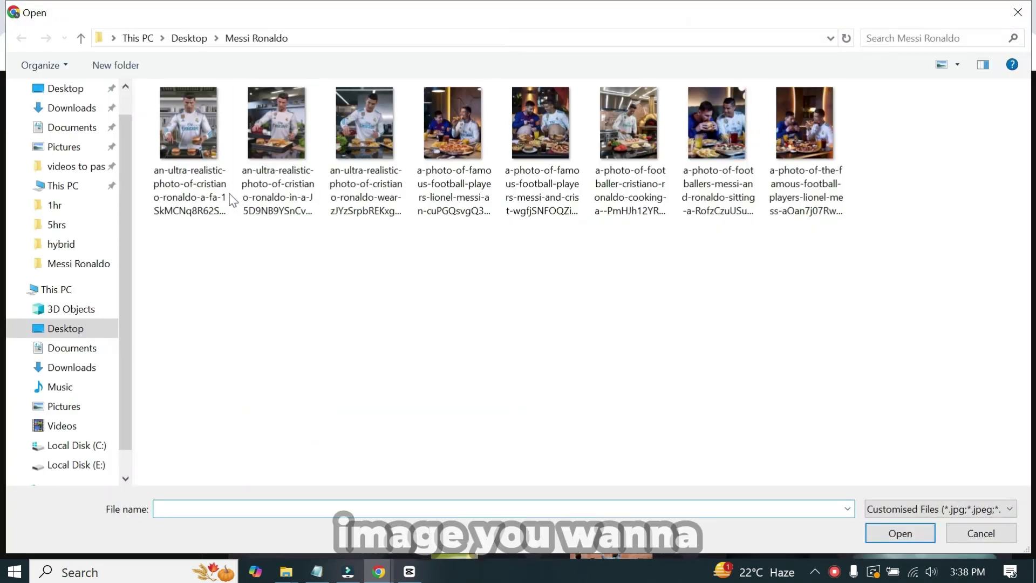
{"action": "double_click", "coordinate": [189, 181]}
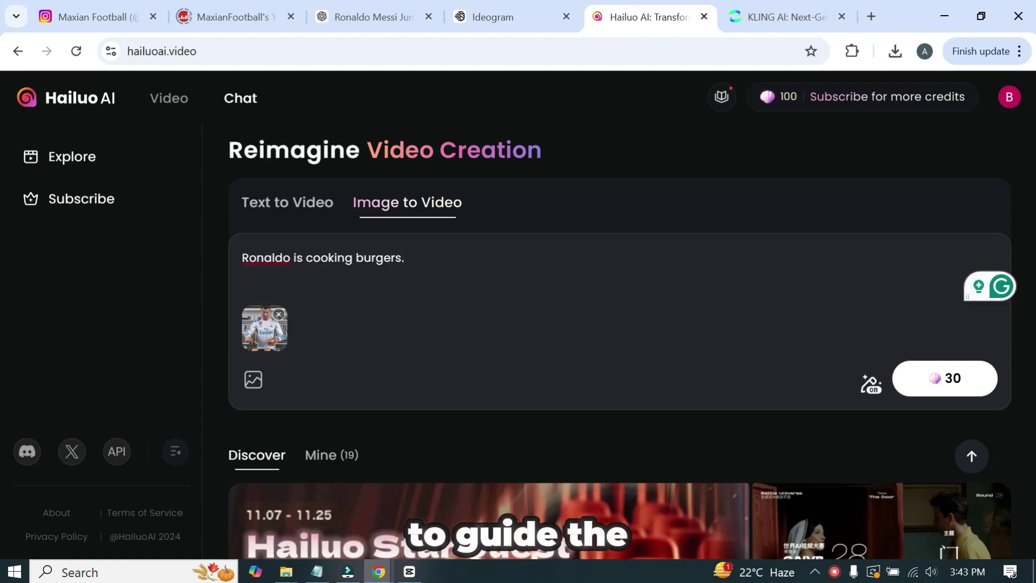
{"action": "left_click", "coordinate": [958, 384]}
- Upload another Ronaldo photo from the Messi Ronaldo folder as the start image
{"action": "scroll", "coordinate": [368, 425], "scroll_direction": "down", "scroll_amount": 4}
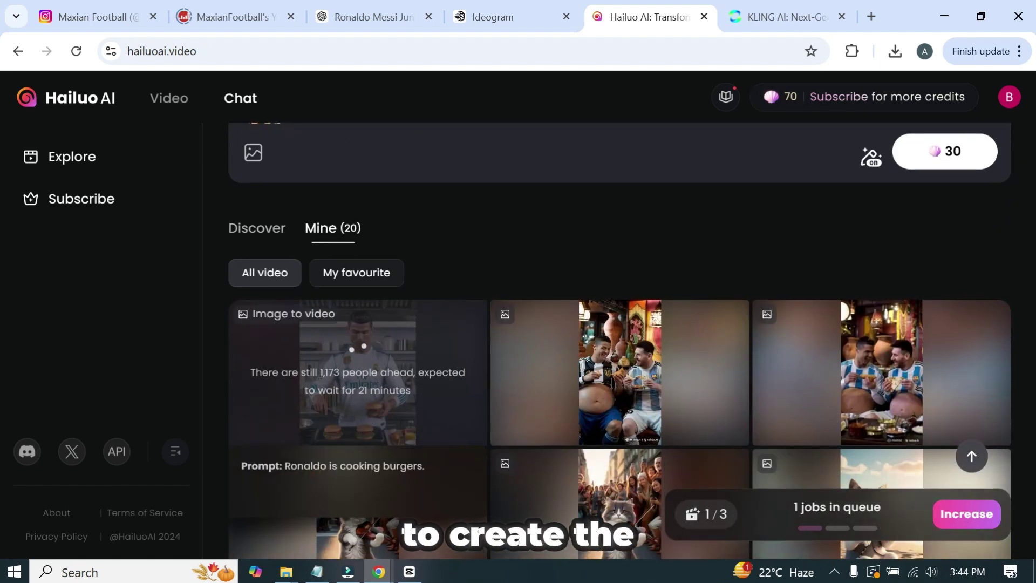
{"action": "scroll", "coordinate": [306, 456], "scroll_direction": "up", "scroll_amount": 3}
{"action": "left_click", "coordinate": [306, 456]}
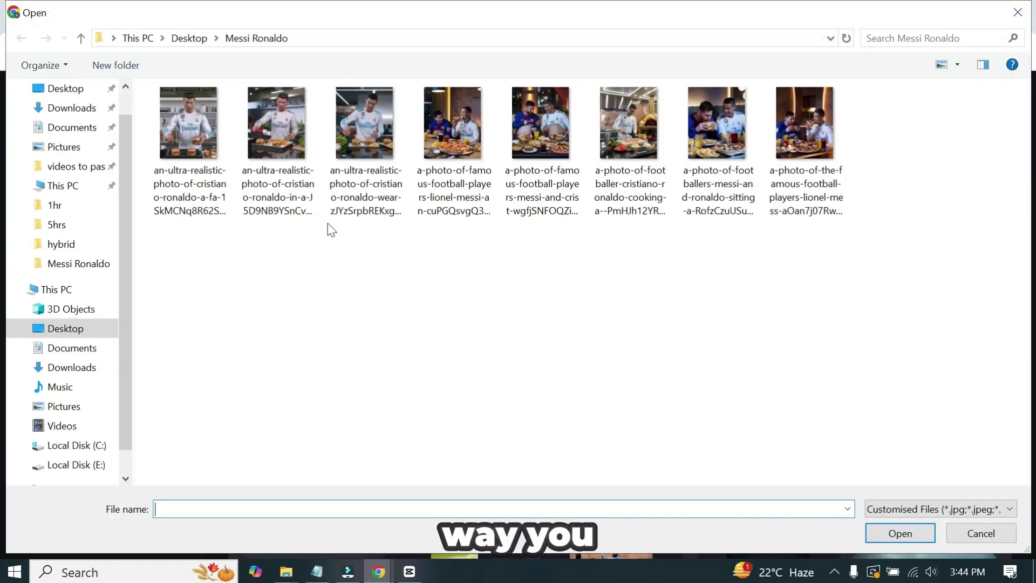
{"action": "double_click", "coordinate": [271, 171]}
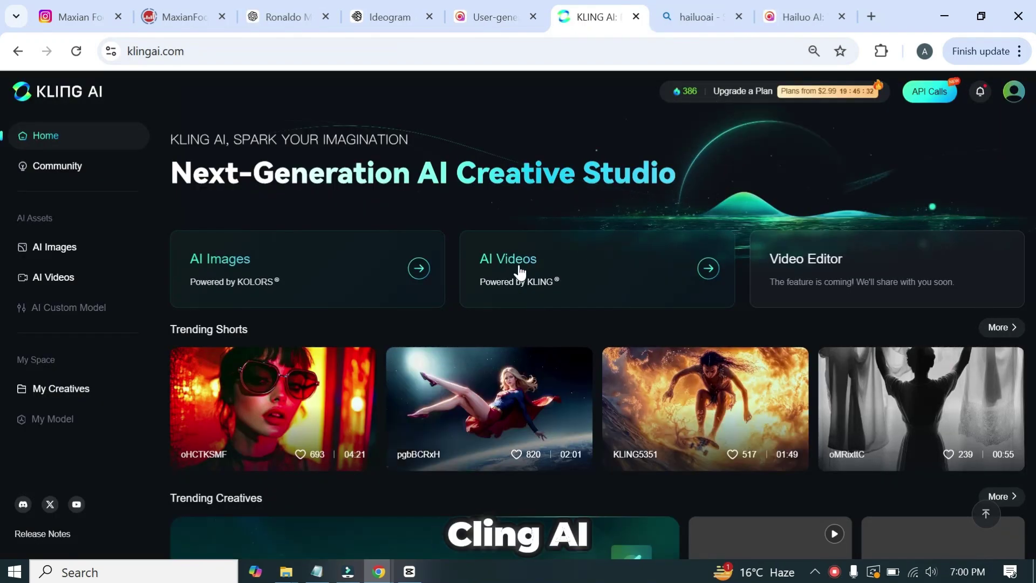
- In Kling's image-to-video creator, upload the Ronaldo cooking photo, prompt 'Ronaldo cooking pizza', and generate
{"action": "left_click", "coordinate": [518, 268]}
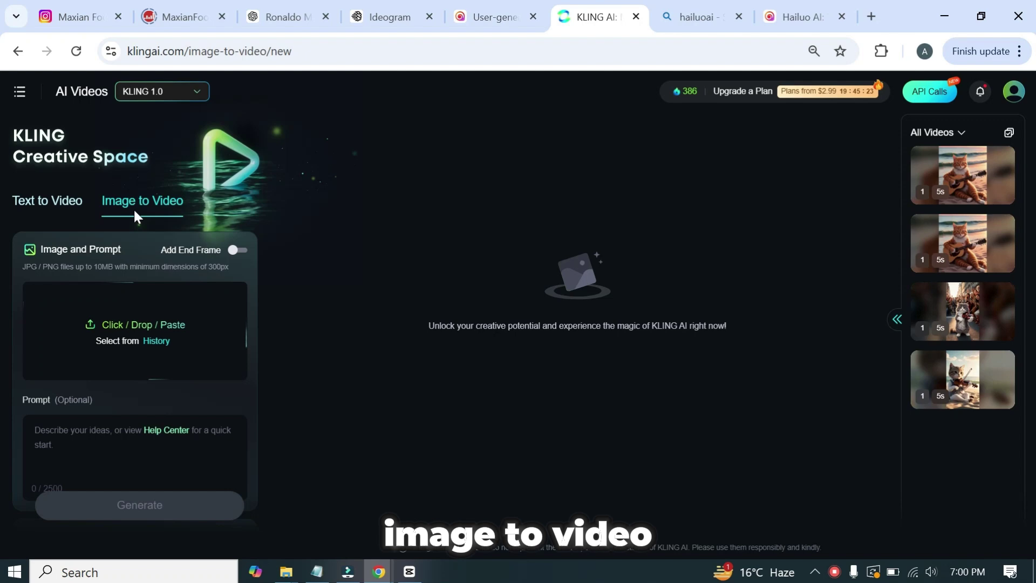
{"action": "left_click", "coordinate": [112, 326]}
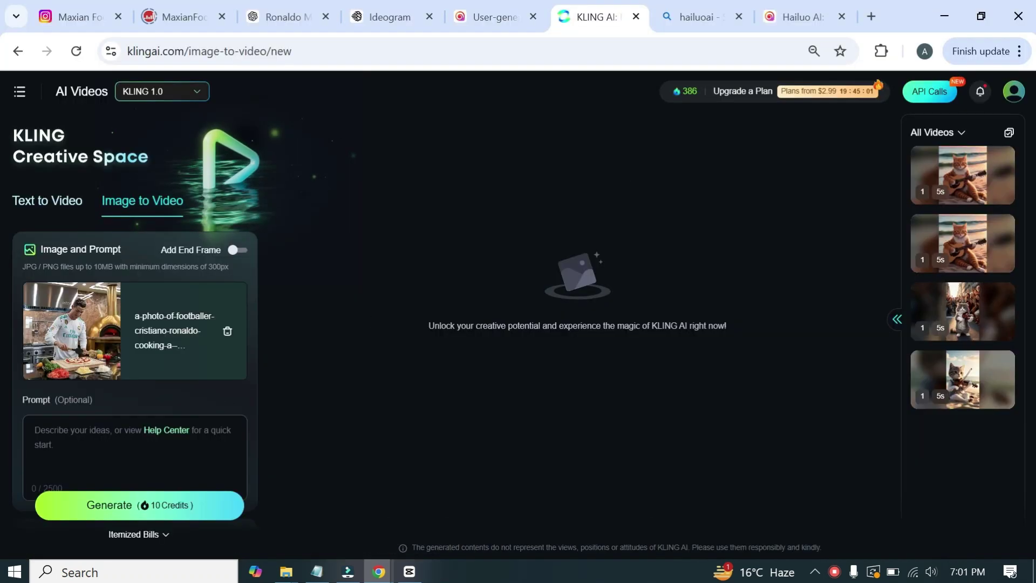
{"action": "type", "text": "Ronaldo cooking pizza"}
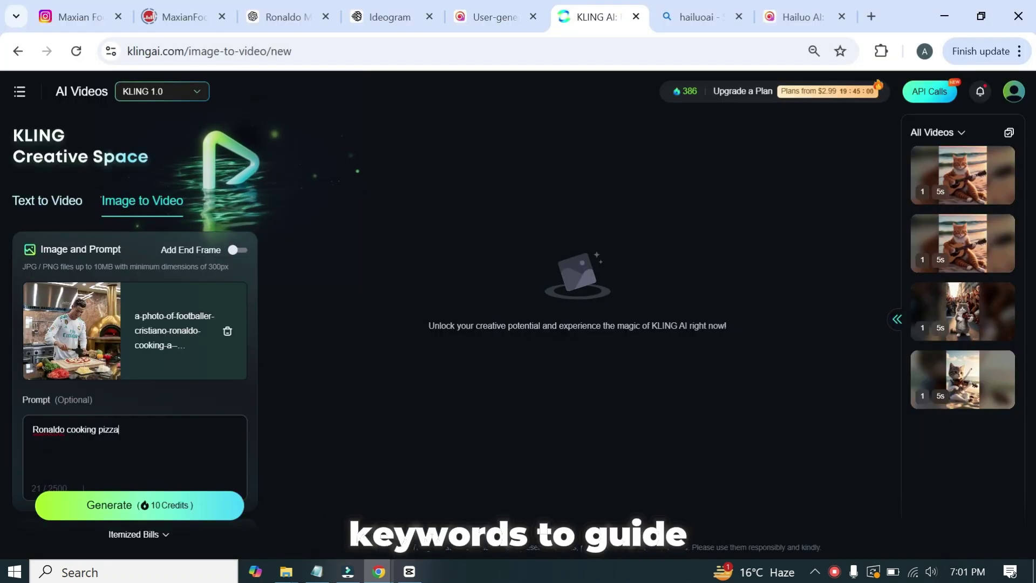
{"action": "left_click", "coordinate": [162, 508]}
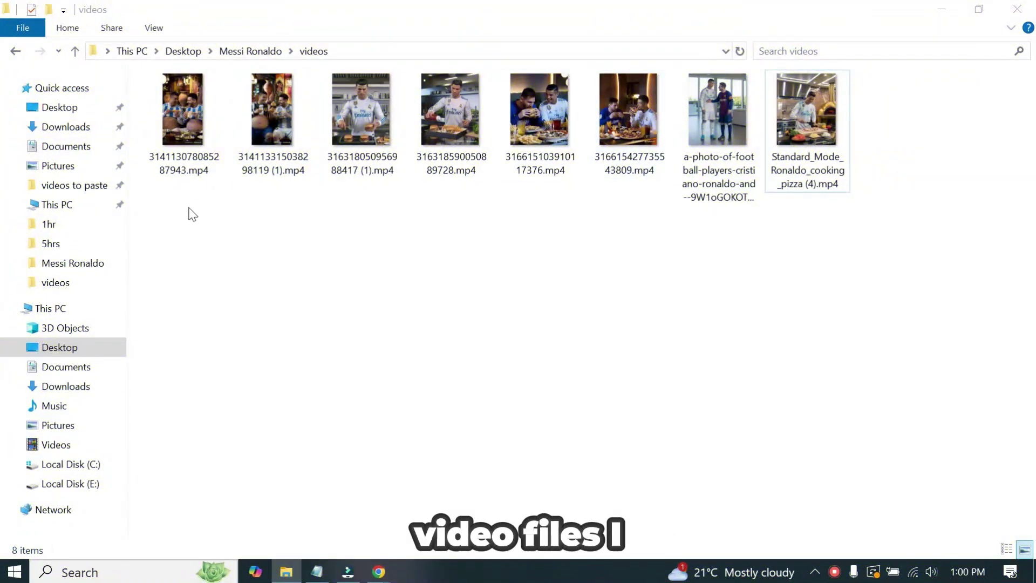
- Select all eight generated .mp4 videos, launch CapCut, and drag the clips into the new project
{"action": "left_click_drag", "start_coordinate": [193, 215], "coordinate": [848, 73]}
{"action": "left_click_drag", "start_coordinate": [551, 155], "coordinate": [495, 267]}
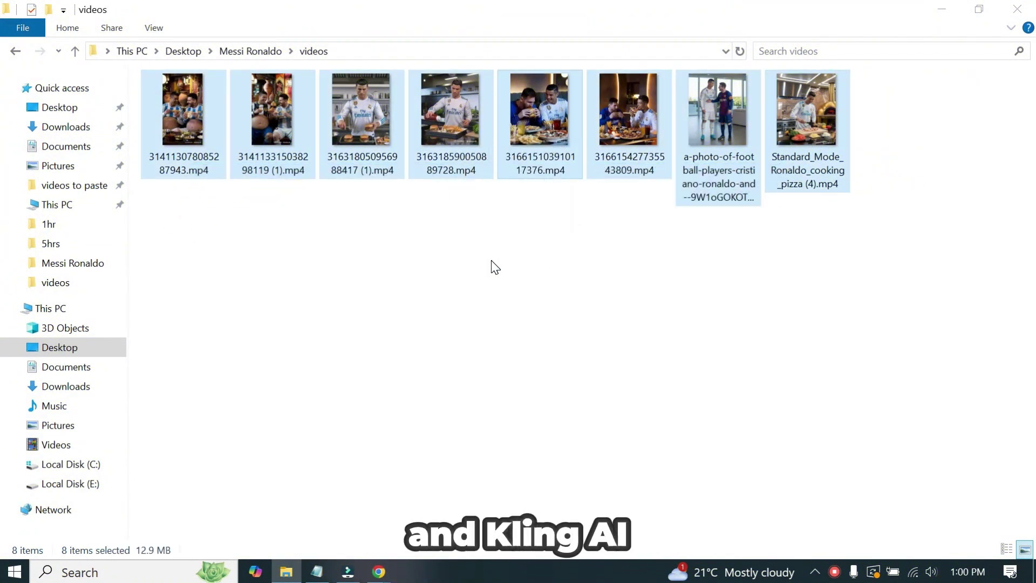
{"action": "left_click", "coordinate": [941, 10]}
{"action": "double_click", "coordinate": [100, 267]}
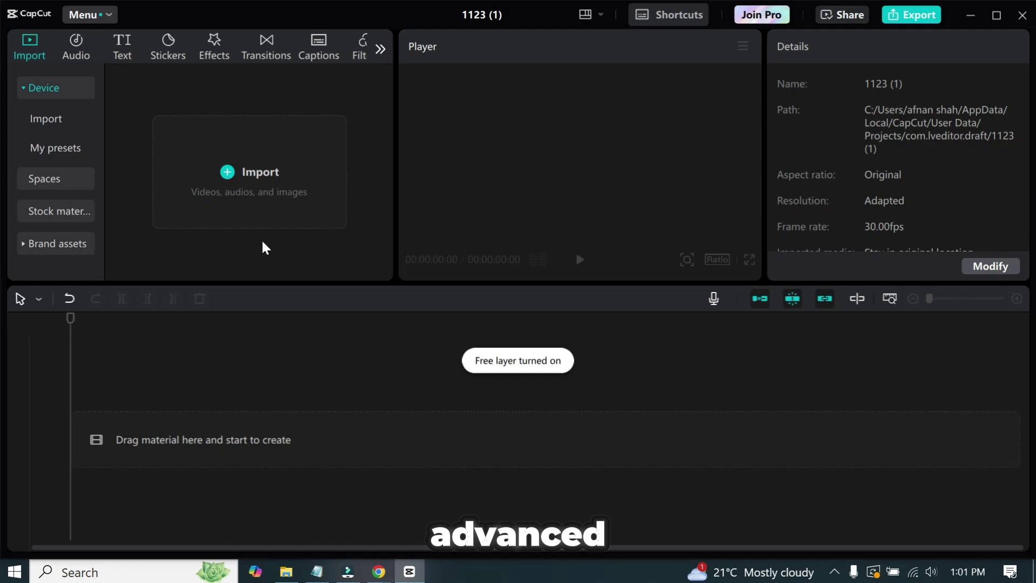
{"action": "left_click", "coordinate": [286, 572]}
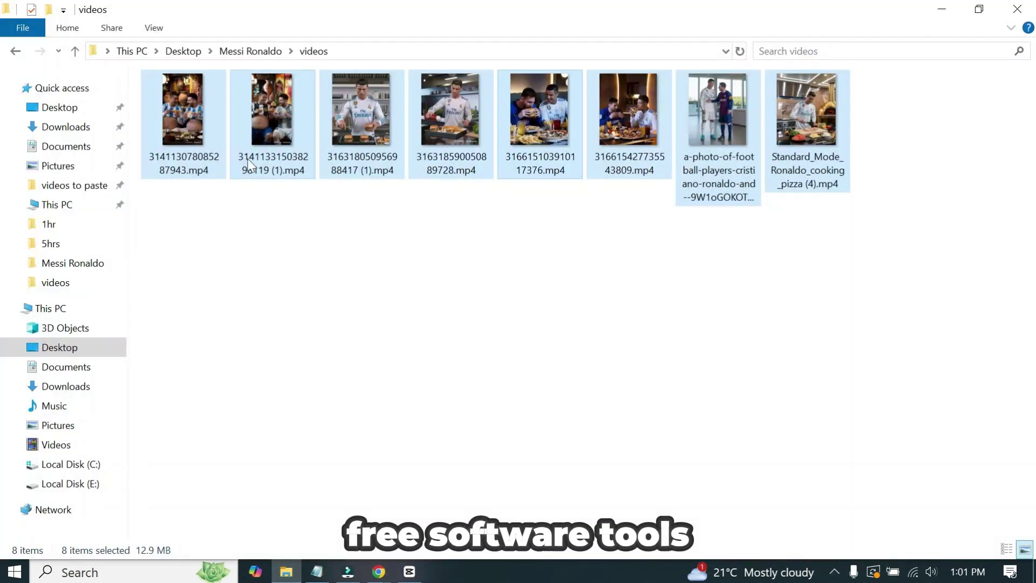
{"action": "left_click_drag", "start_coordinate": [532, 116], "coordinate": [255, 195]}
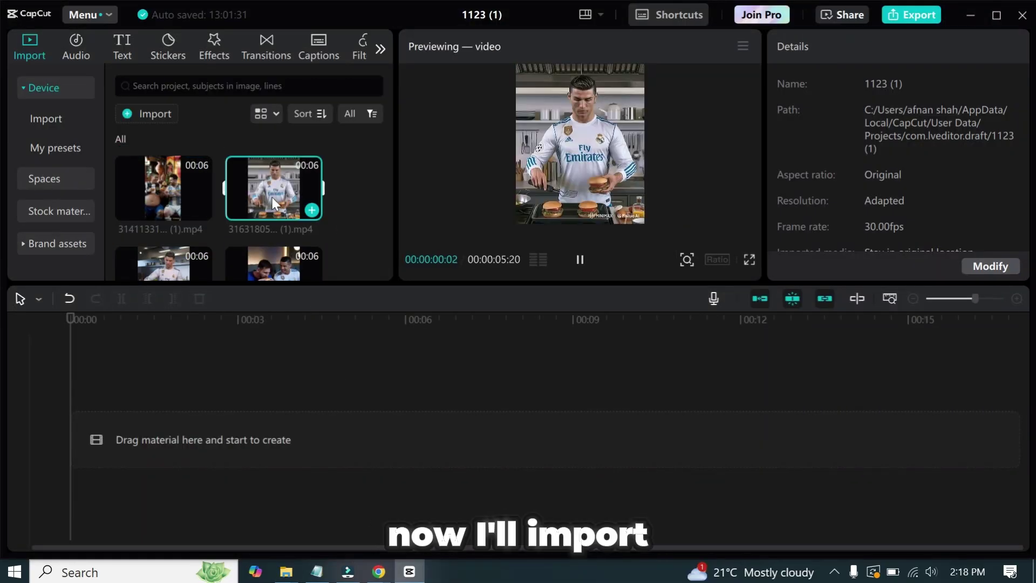
- Add the generated clips to the timeline in sequence, preview them, and trim a clip's bad ending
{"action": "left_click", "coordinate": [307, 211]}
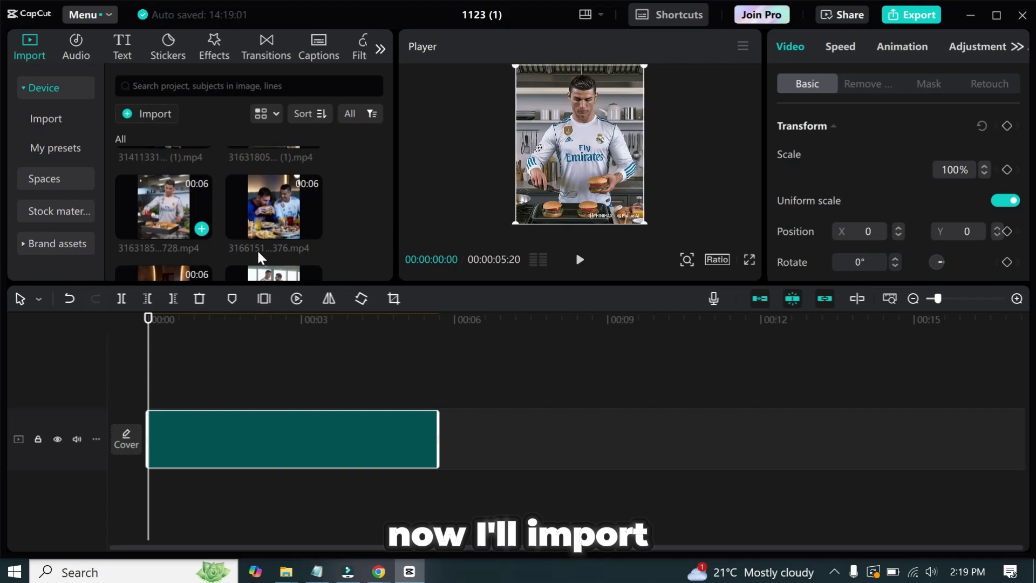
{"action": "left_click", "coordinate": [201, 227]}
{"action": "left_click_drag", "start_coordinate": [273, 202], "coordinate": [702, 426]}
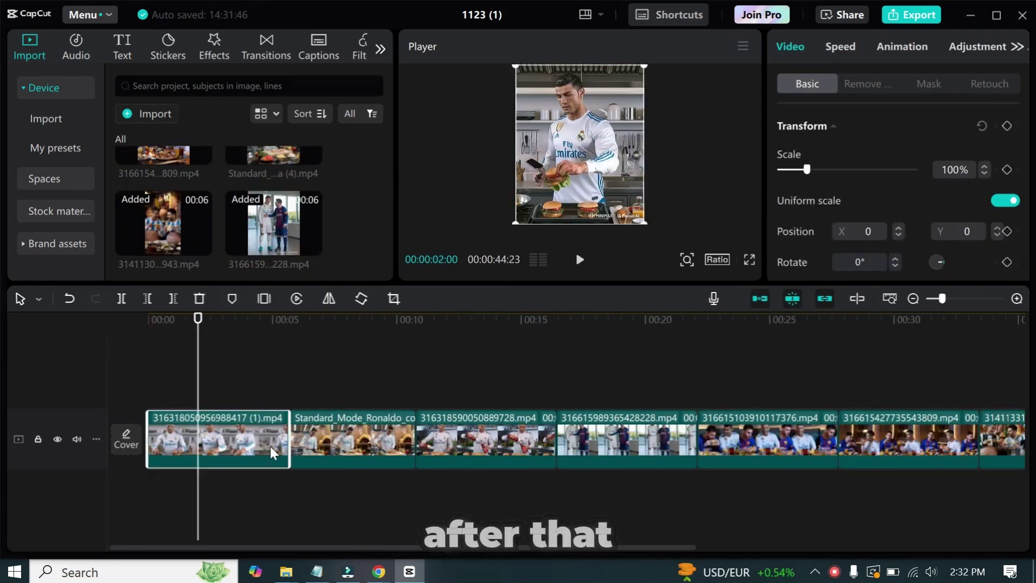
{"action": "key", "text": "space"}
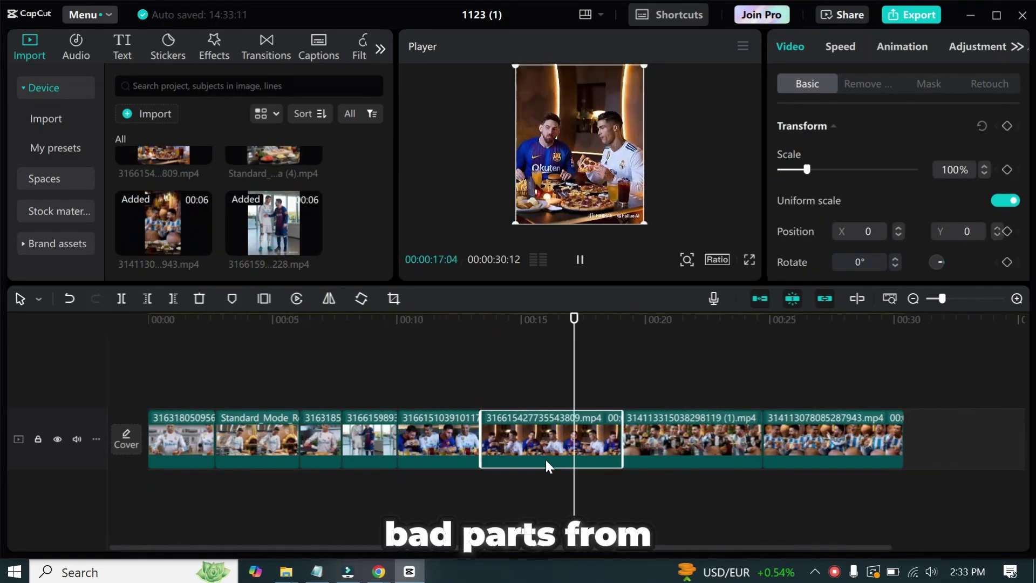
{"action": "left_click_drag", "start_coordinate": [625, 448], "coordinate": [600, 448]}
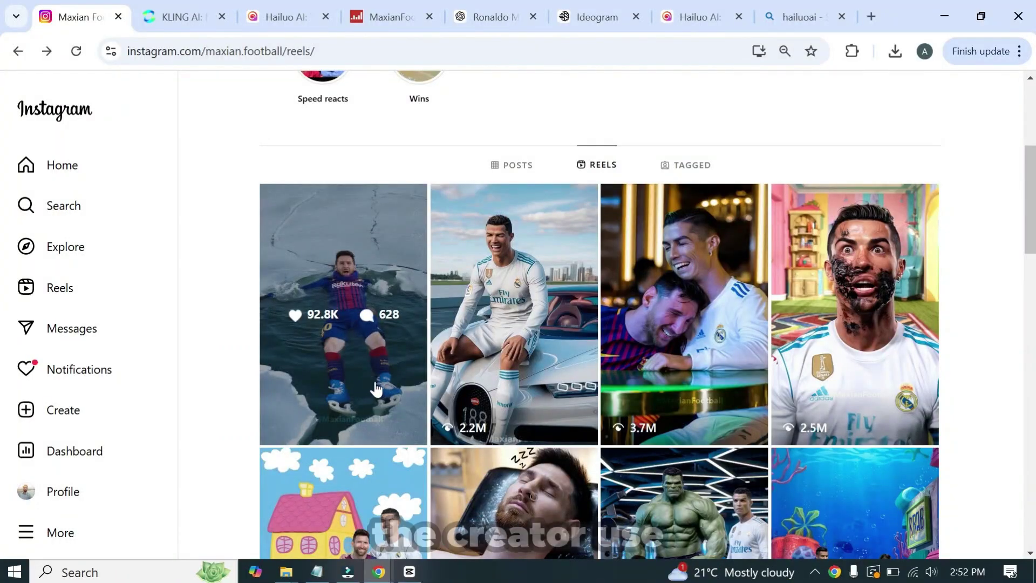
- Watch the creator's first reel, then open and close ElevenLabs' new voice form
{"action": "left_click", "coordinate": [402, 408]}
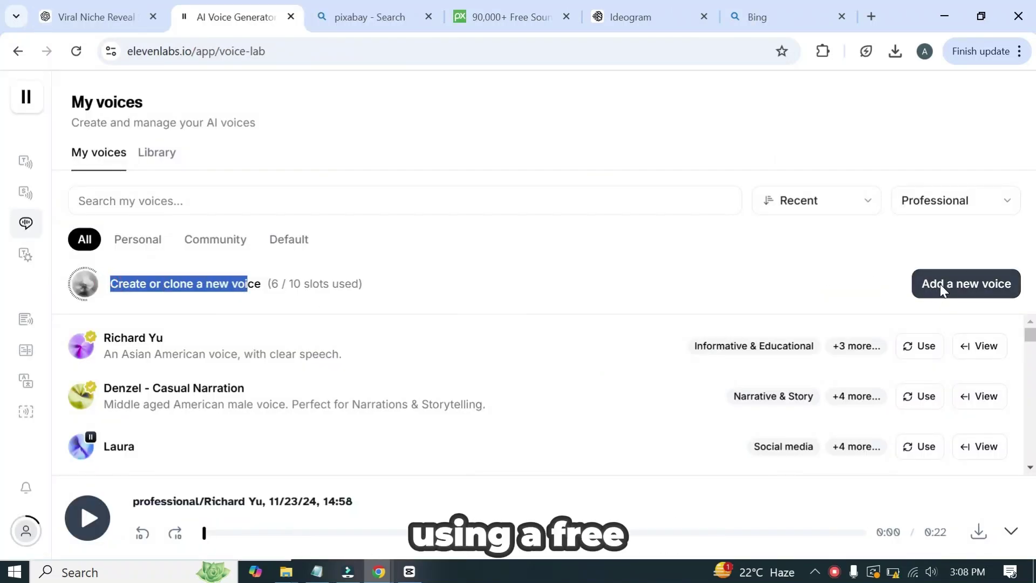
{"action": "left_click", "coordinate": [940, 284]}
{"action": "scroll", "coordinate": [674, 294], "scroll_direction": "down", "scroll_amount": 1}
{"action": "scroll", "coordinate": [682, 194], "scroll_direction": "up", "scroll_amount": 1}
{"action": "left_click", "coordinate": [691, 100]}
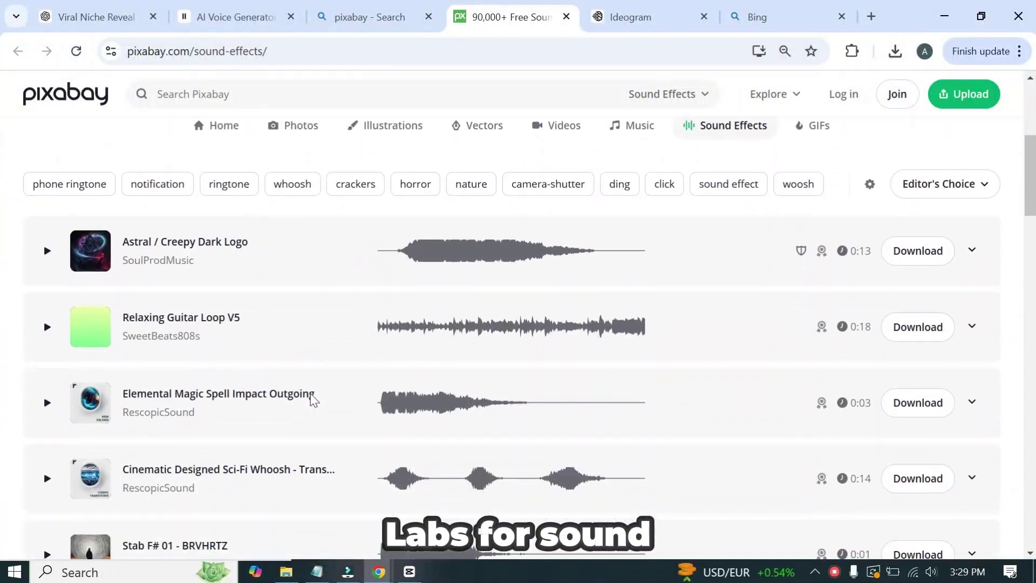
- Browse the funny music background results and download the background music track
{"action": "scroll", "coordinate": [311, 401], "scroll_direction": "down", "scroll_amount": 12}
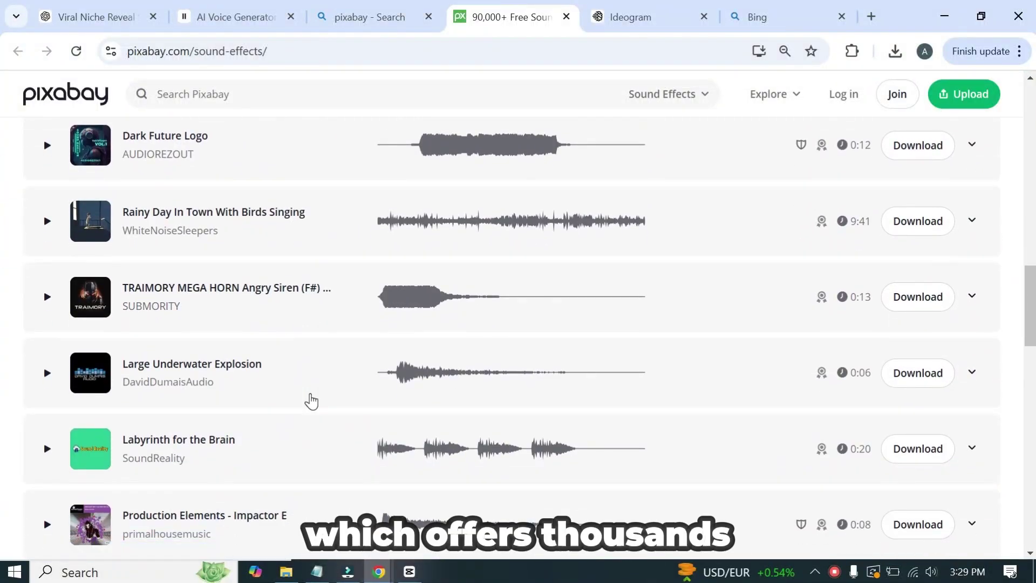
{"action": "scroll", "coordinate": [312, 401], "scroll_direction": "down", "scroll_amount": 7}
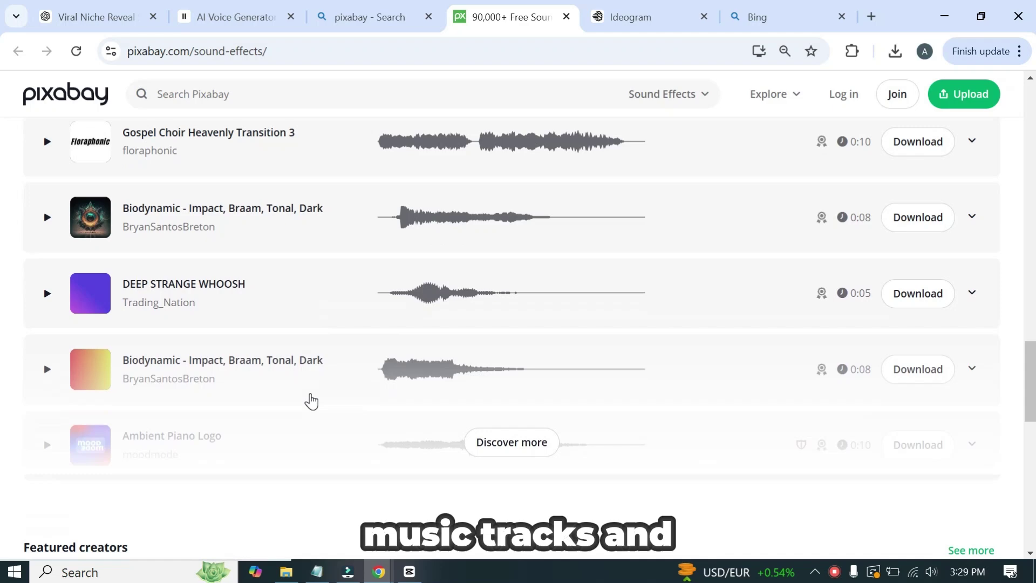
{"action": "scroll", "coordinate": [312, 401], "scroll_direction": "up", "scroll_amount": 1}
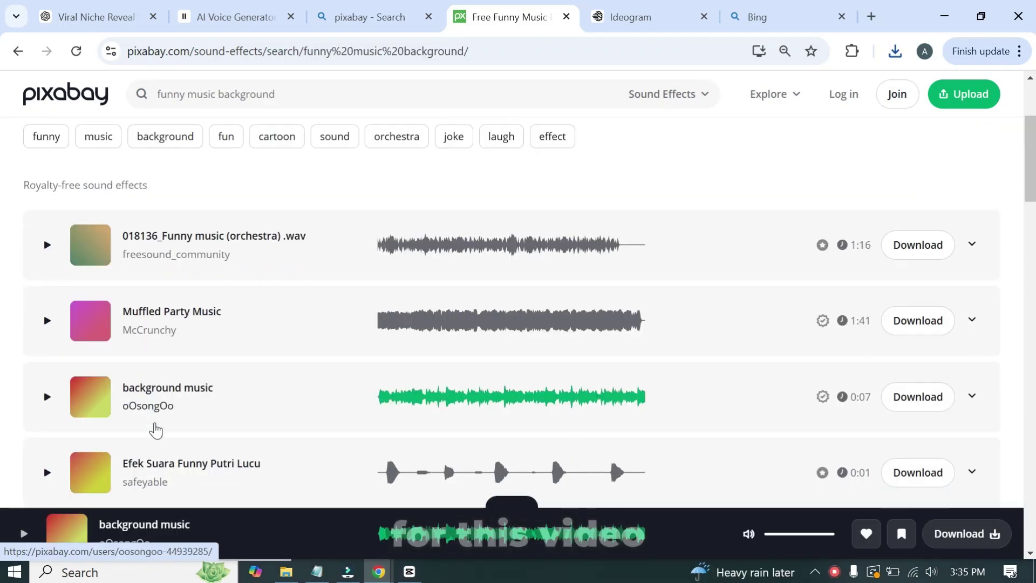
{"action": "scroll", "coordinate": [155, 427], "scroll_direction": "down", "scroll_amount": 1}
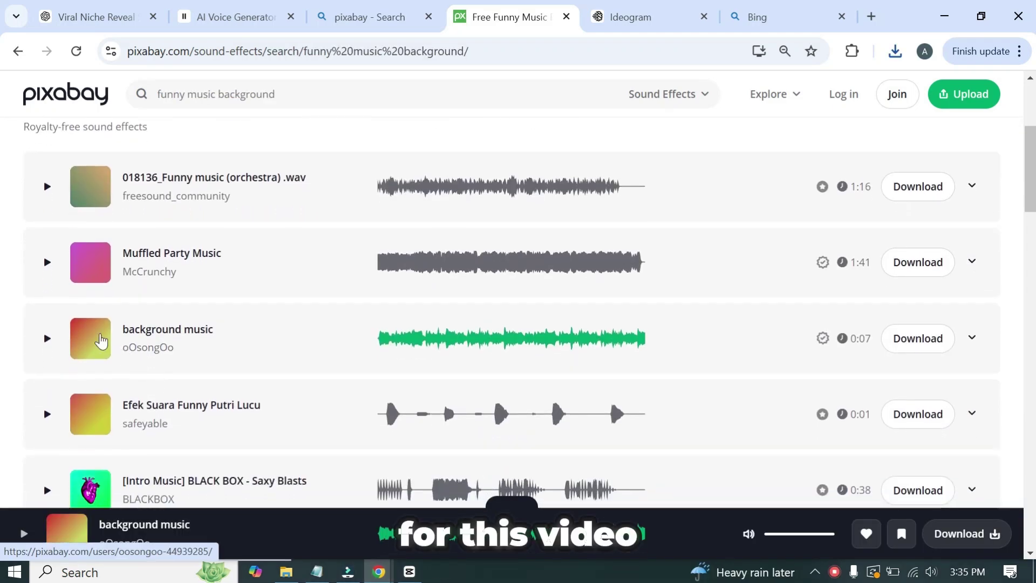
{"action": "left_click", "coordinate": [917, 339]}
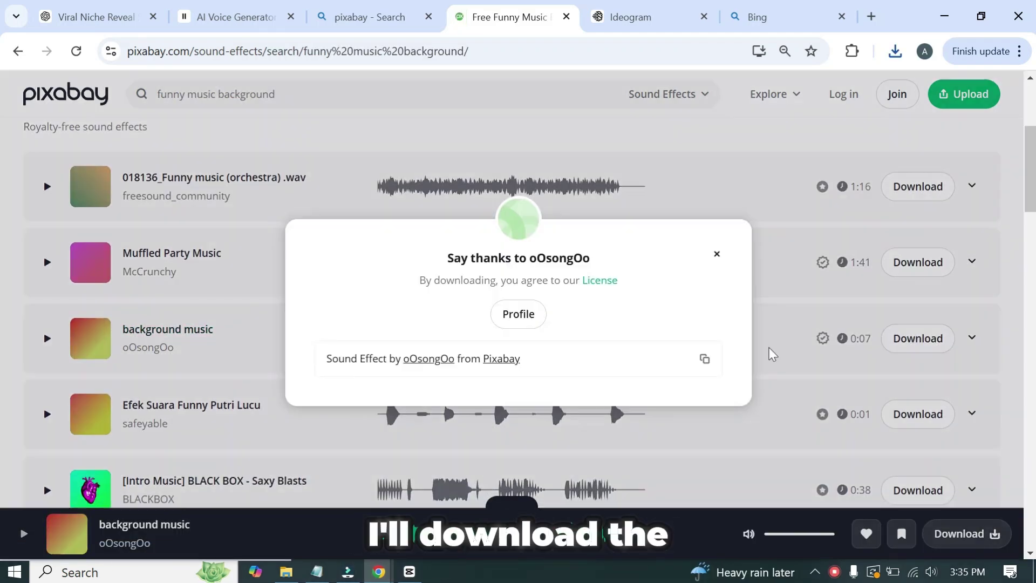
- Drag the downloaded background-music-224633.mp3 onto a CapCut audio track
{"action": "left_click", "coordinate": [896, 51]}
{"action": "left_click", "coordinate": [837, 88]}
{"action": "left_click_drag", "start_coordinate": [390, 151], "coordinate": [255, 231]}
{"action": "left_click_drag", "start_coordinate": [162, 224], "coordinate": [301, 482]}
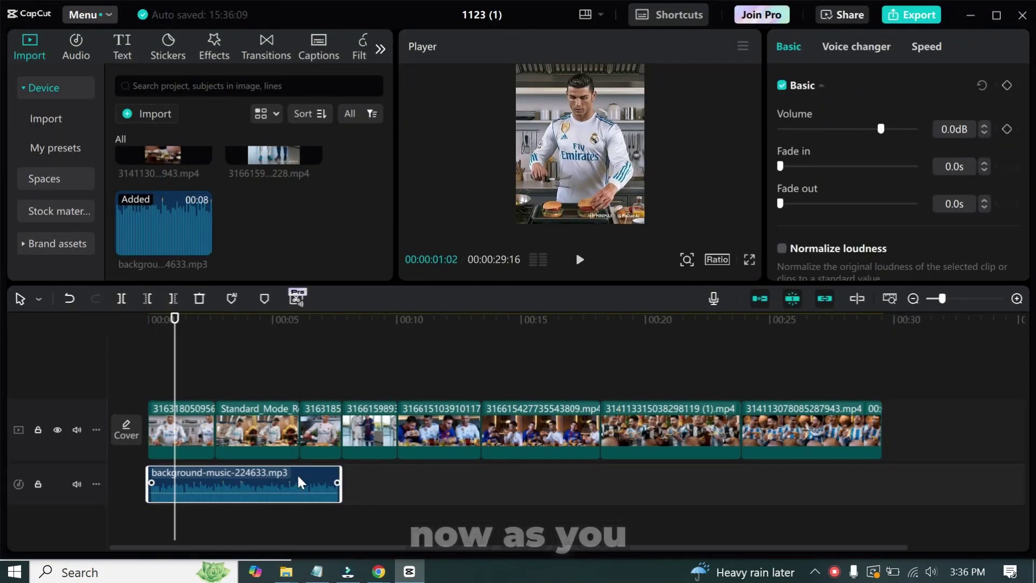
- Add another music copy near 00:07 on a second audio track and trim the last clip's end
{"action": "left_click_drag", "start_coordinate": [169, 245], "coordinate": [687, 525]}
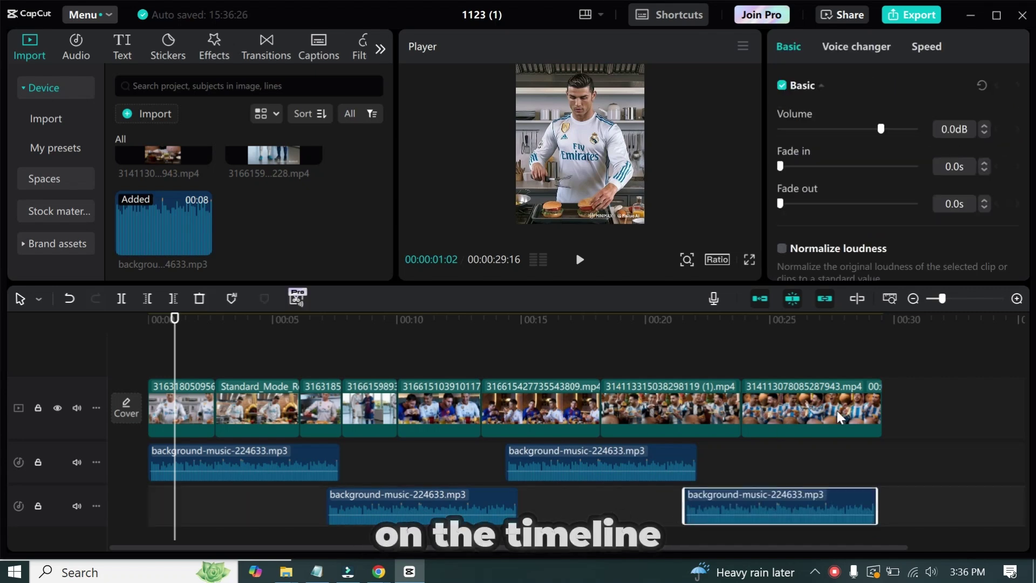
{"action": "left_click", "coordinate": [879, 403]}
{"action": "left_click_drag", "start_coordinate": [883, 403], "coordinate": [877, 404]}
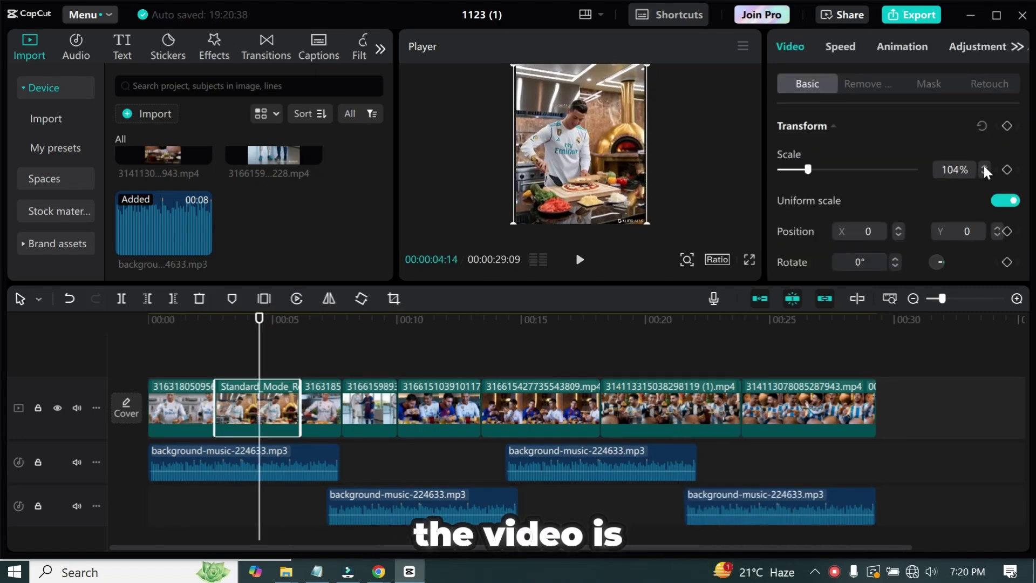
- Scale the clips to 108% and reposition them within the frame
{"action": "left_click_drag", "start_coordinate": [584, 157], "coordinate": [585, 145]}
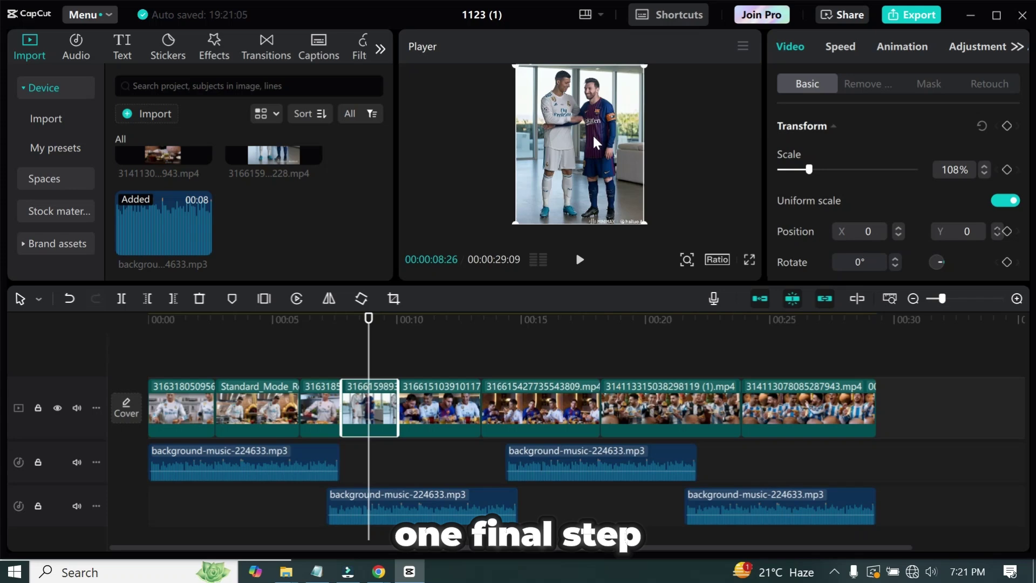
{"action": "left_click_drag", "start_coordinate": [608, 156], "coordinate": [609, 175]}
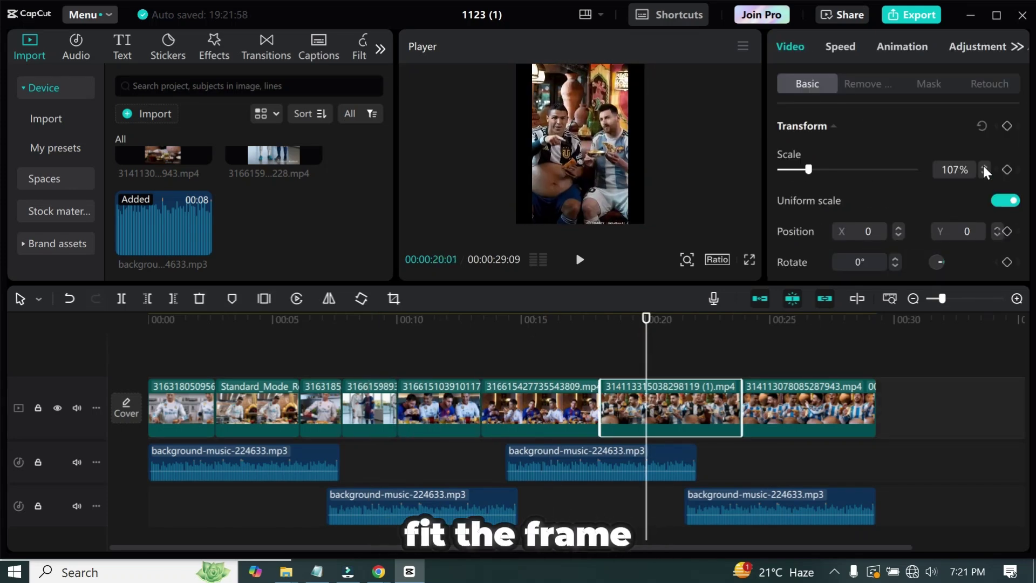
{"action": "left_click", "coordinate": [684, 372]}
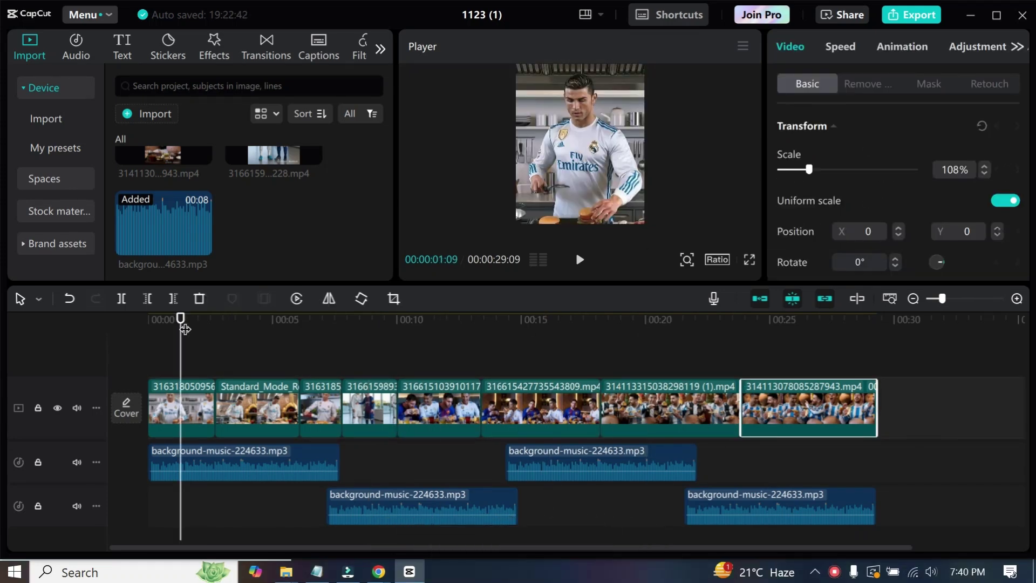
{"action": "left_click_drag", "start_coordinate": [183, 346], "coordinate": [149, 346]}
{"action": "key", "text": "space"}
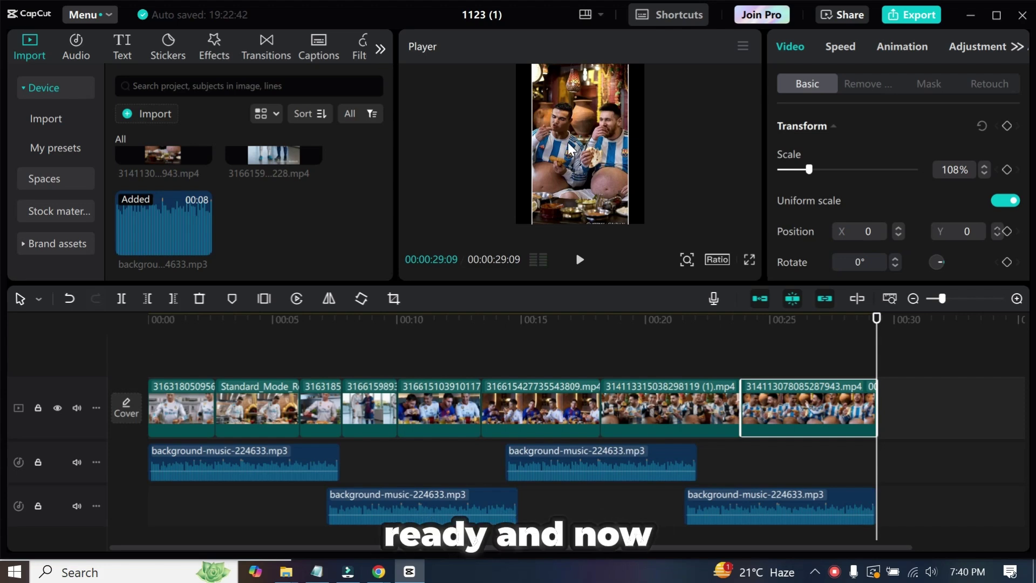
- Open the export settings with Ctrl+E and check the resolution options, keeping 4K
{"action": "key", "text": "ctrl+e"}
{"action": "left_click", "coordinate": [697, 168]}
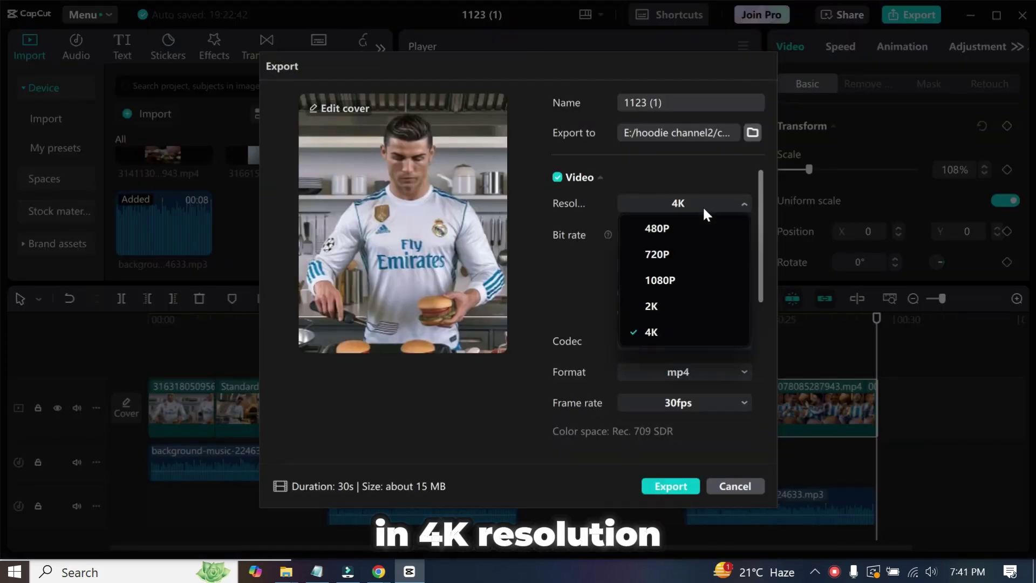